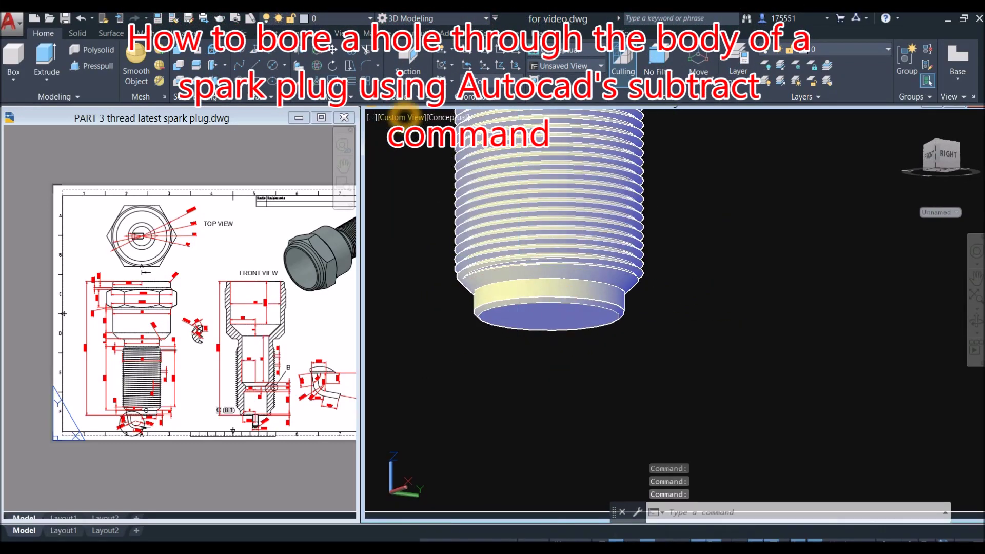
Switch the spark plug model to the Front view and zoom the reference drawing into FRONT VIEW
left_click(402, 116)
left_click(444, 195)
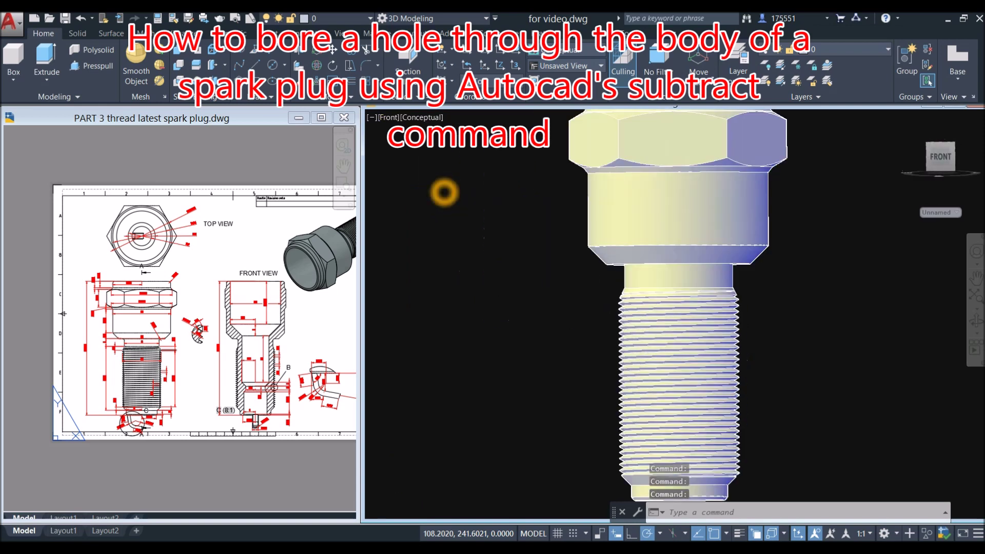
left_click(298, 321)
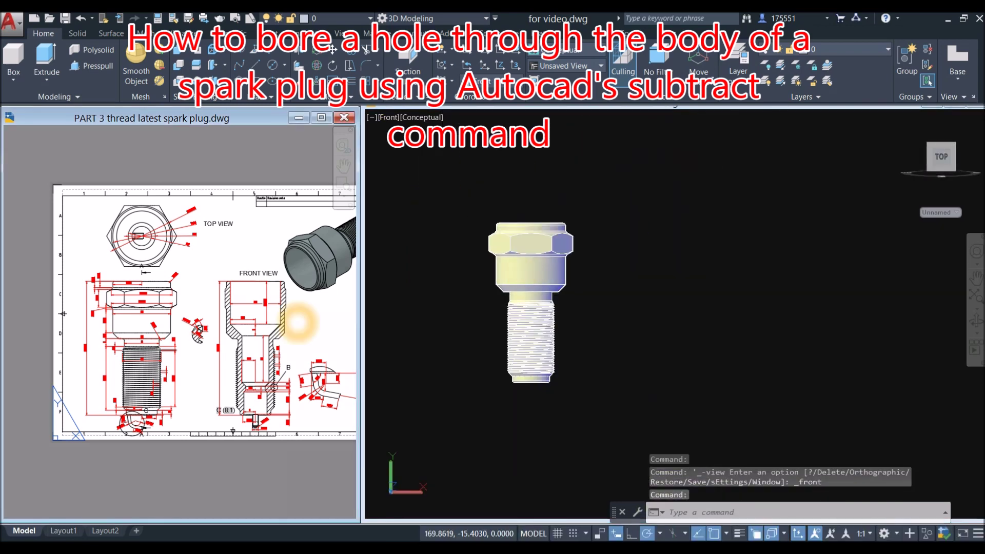
scroll(270, 308, "up", 6)
left_click(269, 297)
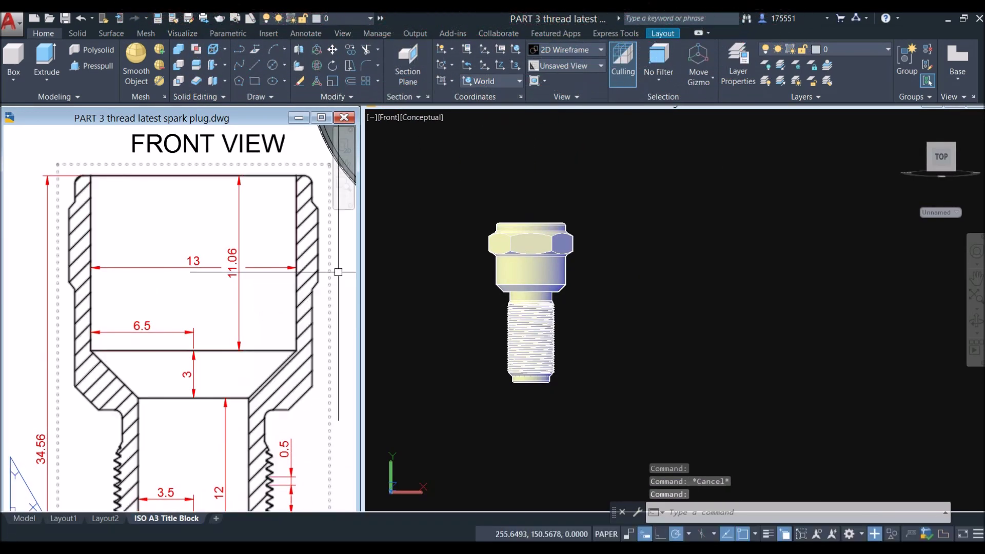
Start a cylinder beside the spark plug, then cancel it
left_click(669, 224)
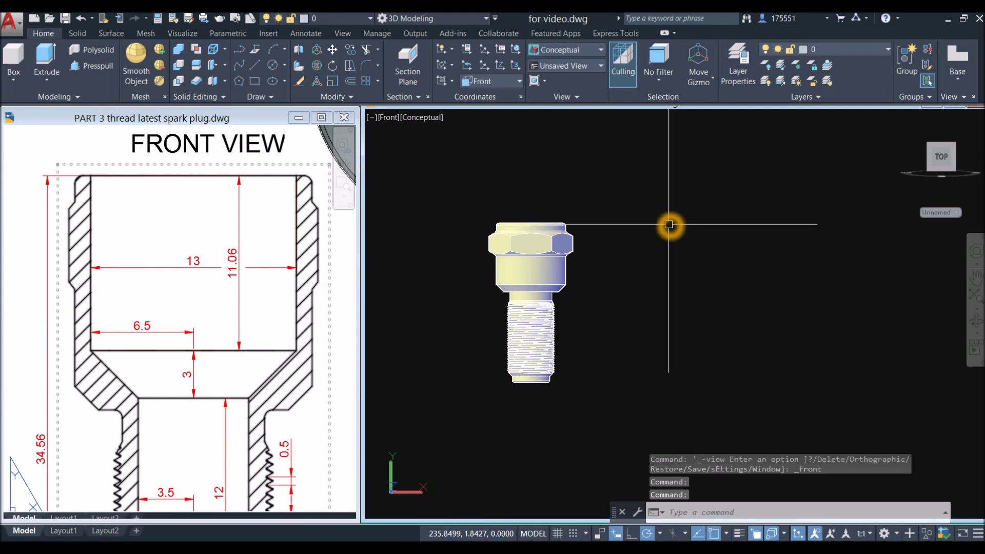
type("cyl")
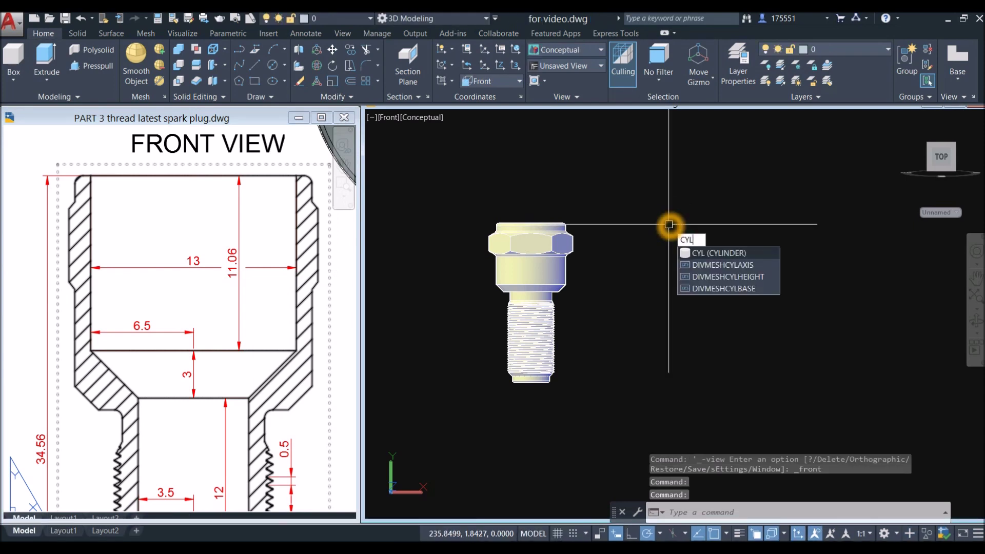
key("Return")
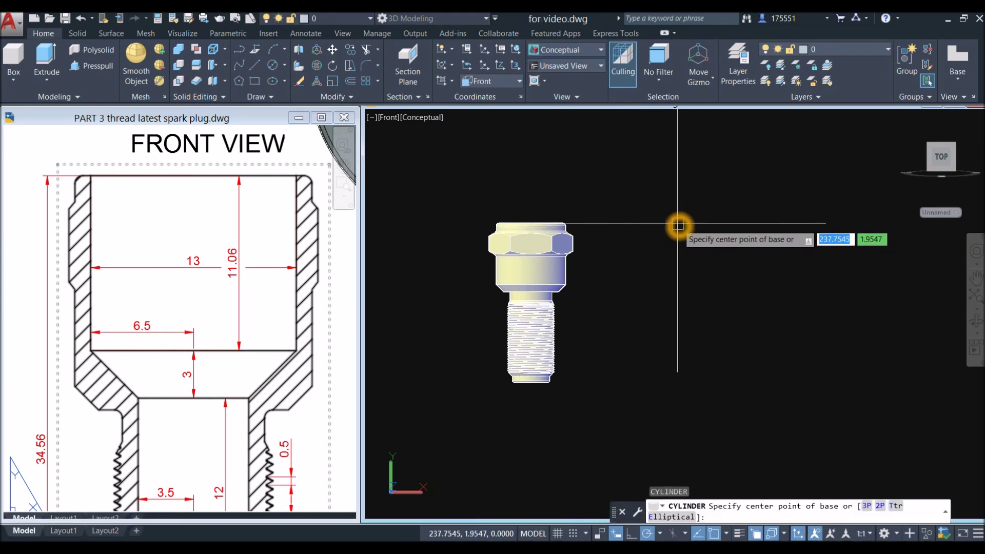
left_click(678, 224)
key("Escape")
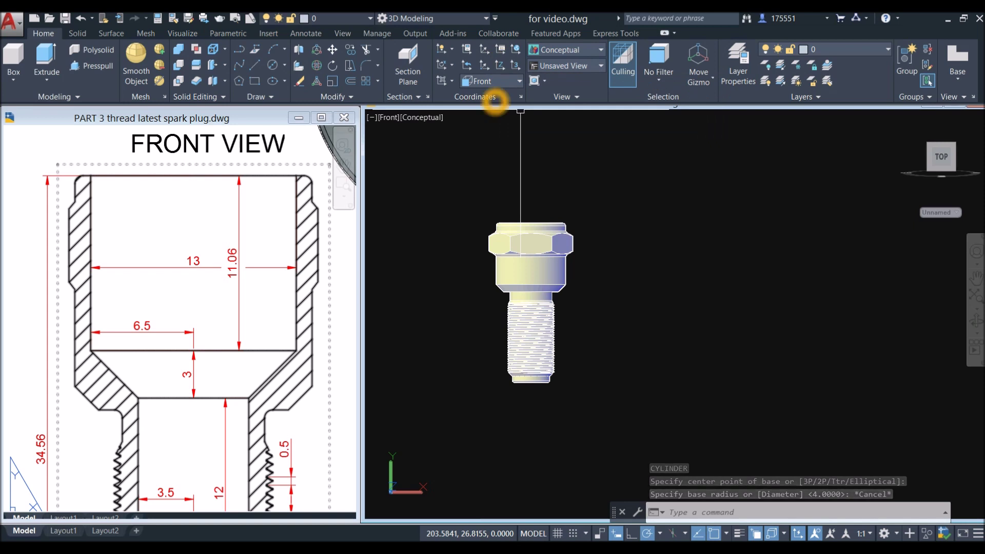
Define a new UCS with its origin beside the spark plug and Z pointing up
left_click(500, 62)
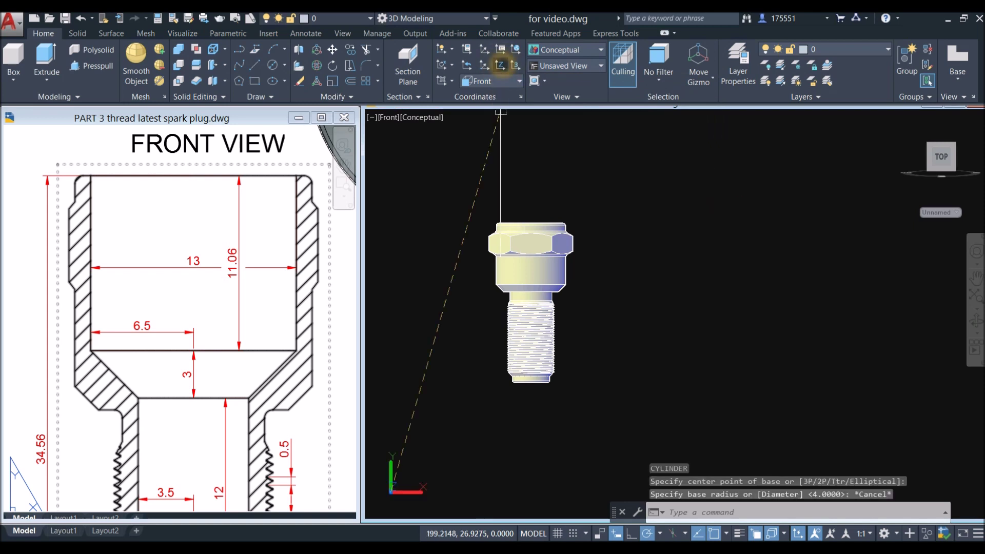
left_click(430, 348)
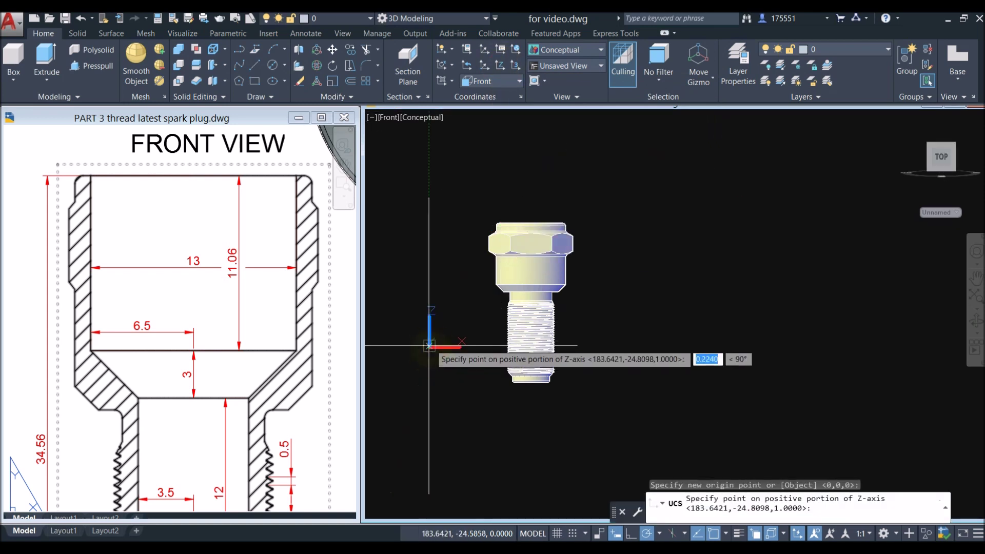
left_click(429, 269)
left_click(428, 259)
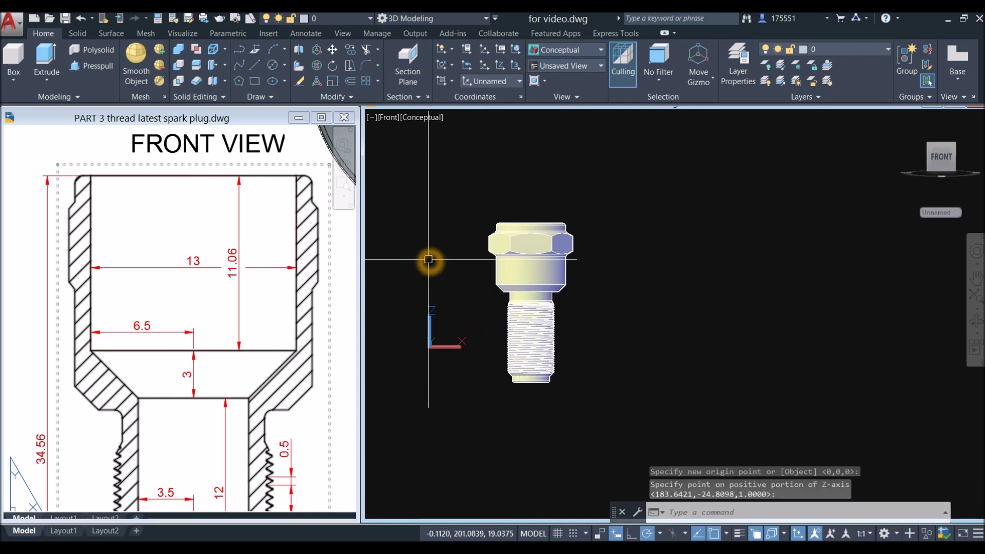
left_click(630, 218)
left_click(663, 213)
Draw a cylinder of diameter 13 and height 11.06 beside the spark plug
type("c")
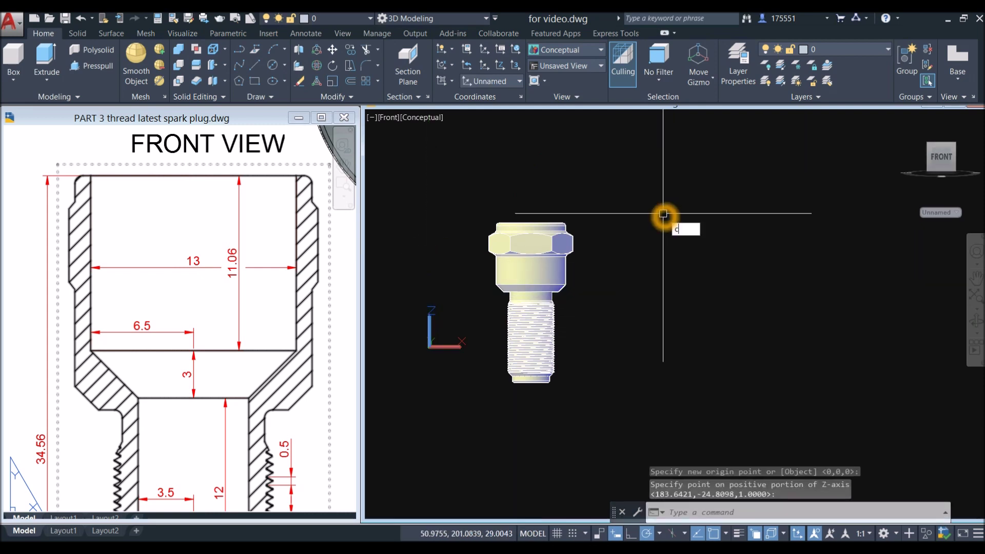
type("yl")
key("Return")
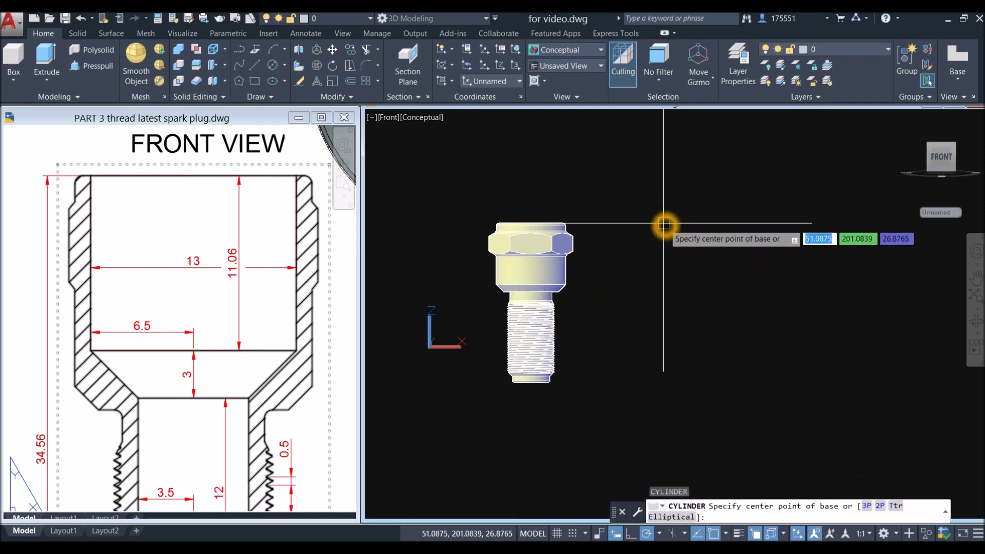
left_click(663, 225)
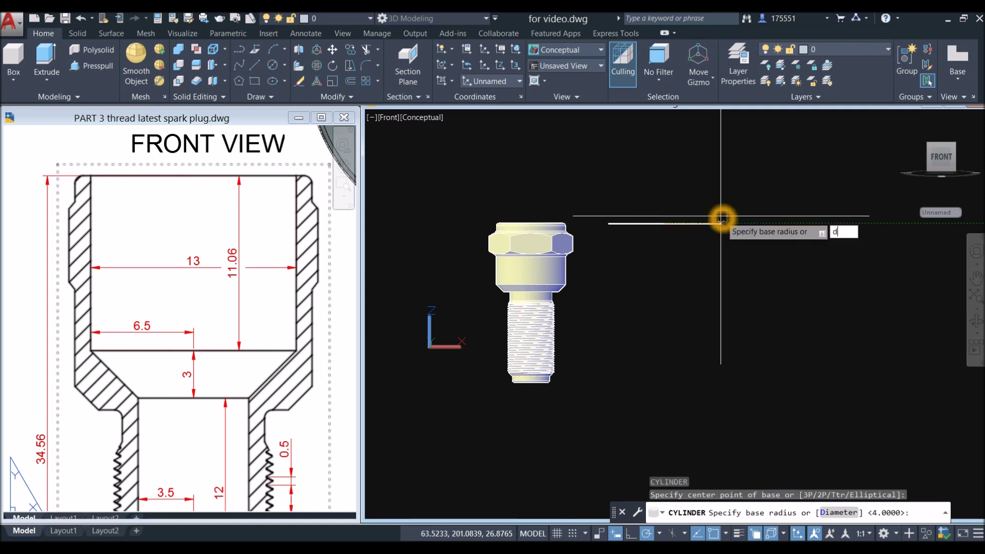
key("Return")
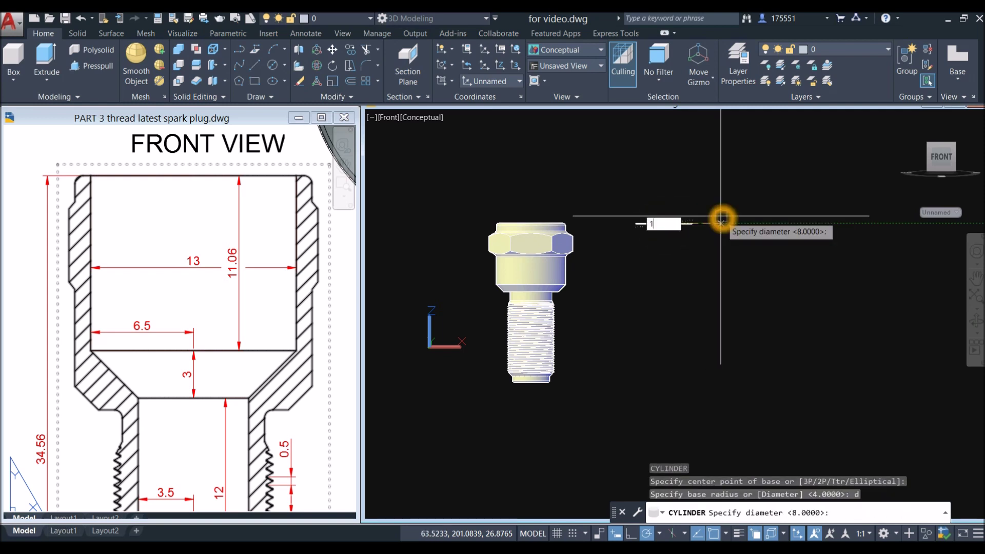
key("Return")
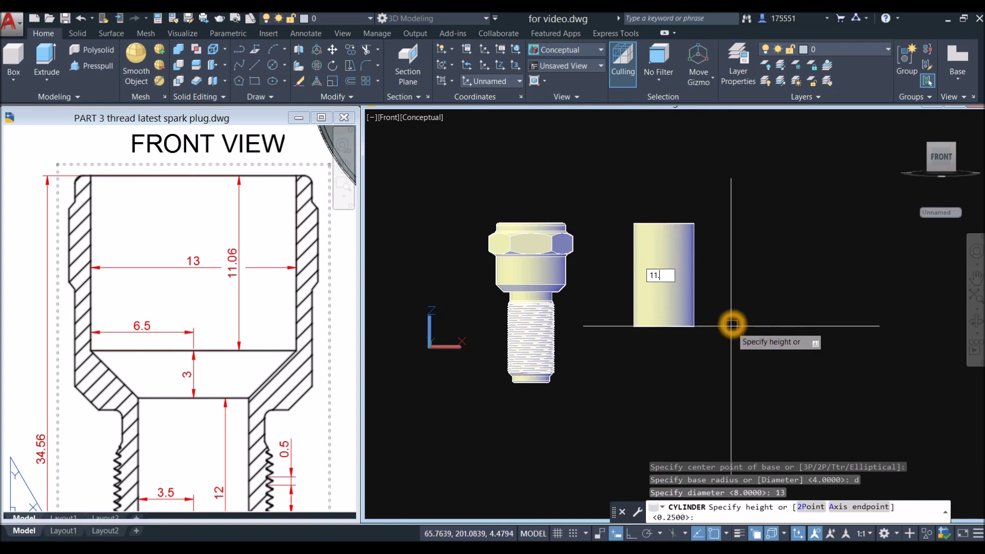
key("Return")
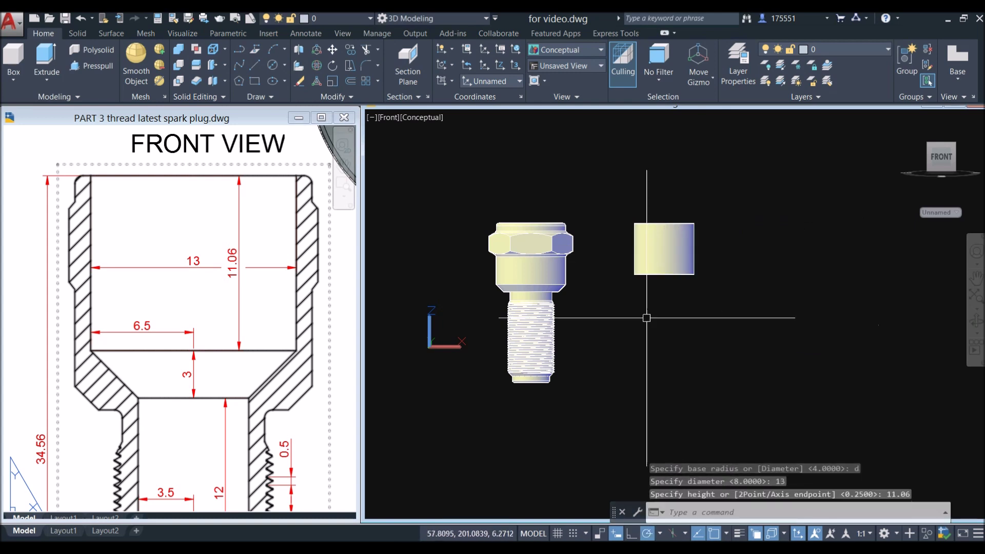
left_click(229, 377)
scroll(221, 308, "down", 2)
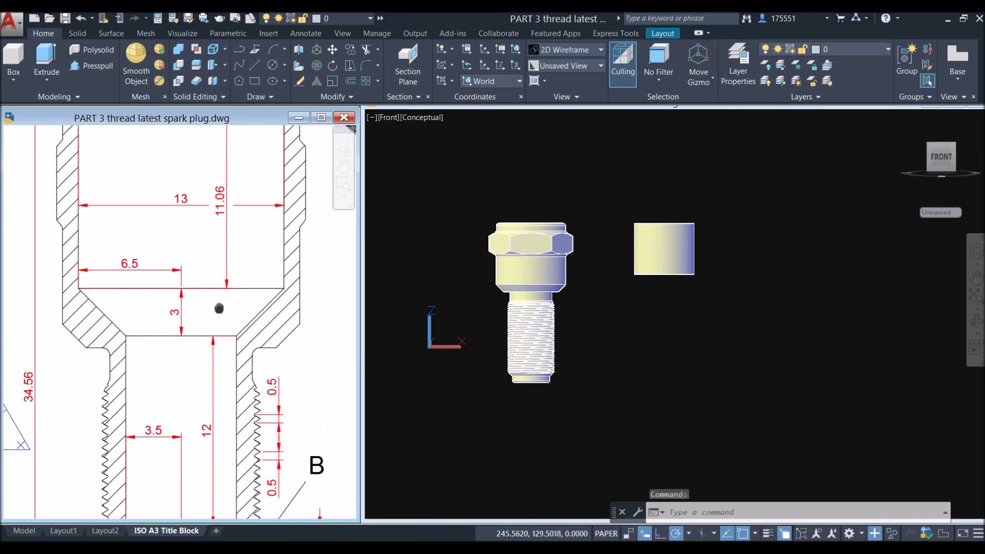
left_click(637, 339)
Add a 3-tall cone under the cylinder, tapering from radius 6.5 to top radius 3.5
type("Co")
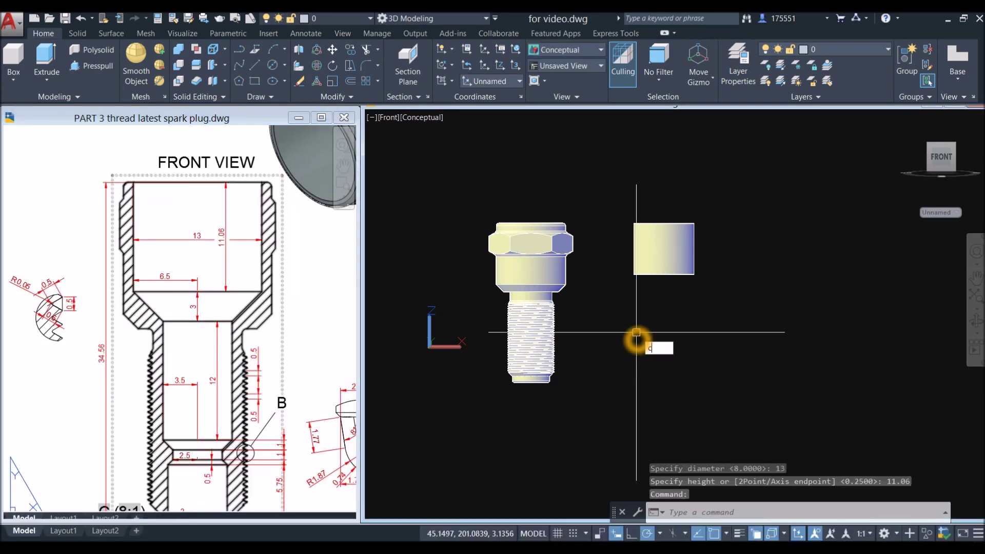
type("ne")
key("Return")
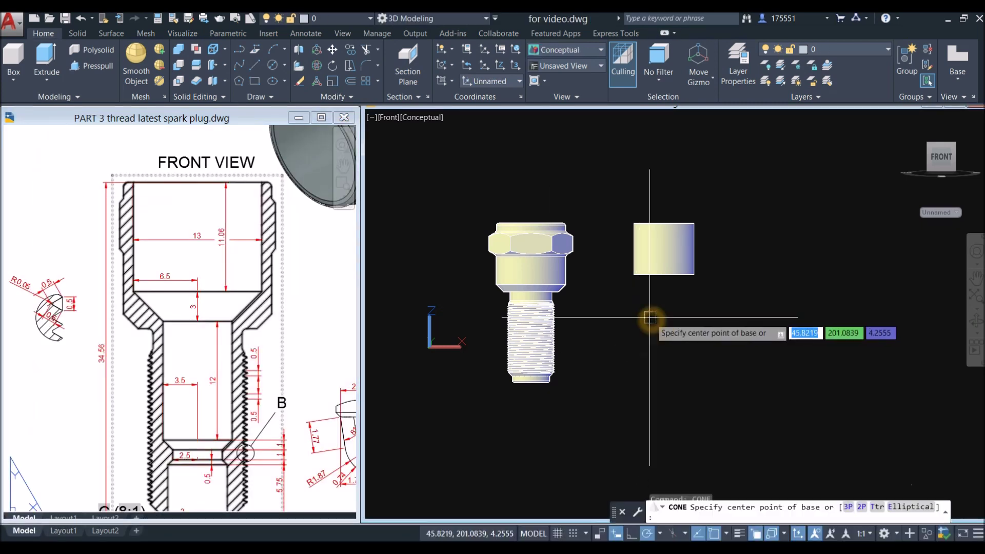
middle_click_drag(653, 321, 667, 359, "shift")
middle_click_drag(566, 297, 667, 285, "shift")
left_click(670, 267)
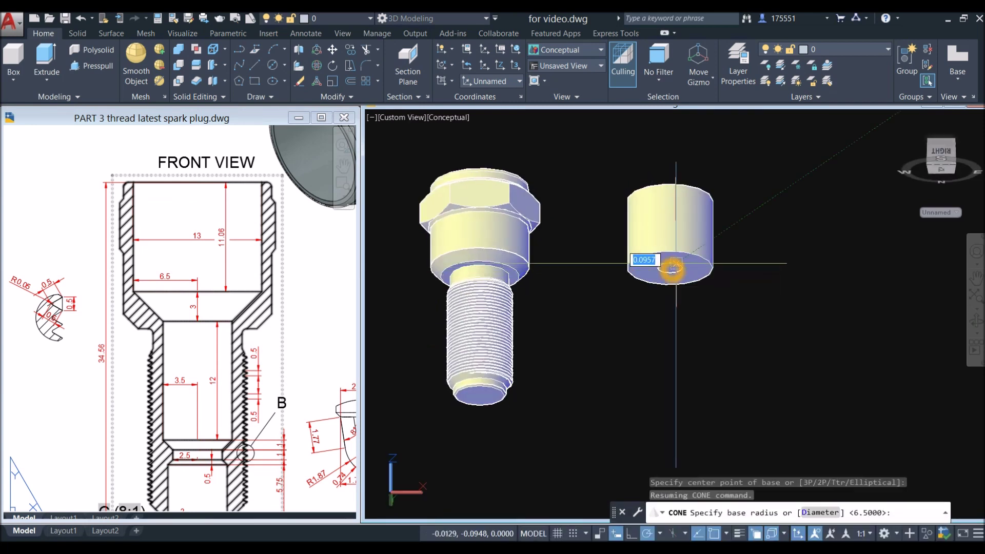
left_click(714, 265)
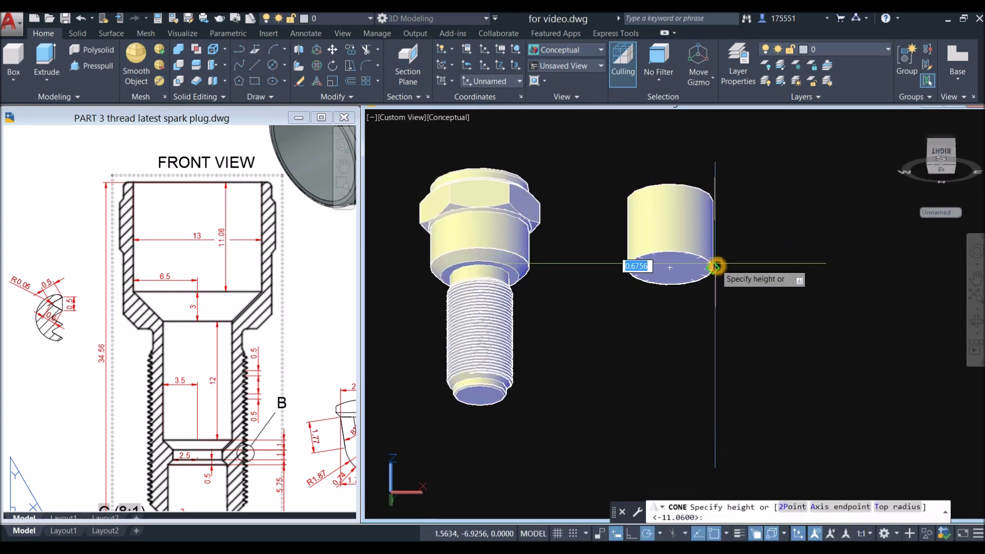
right_click(705, 304)
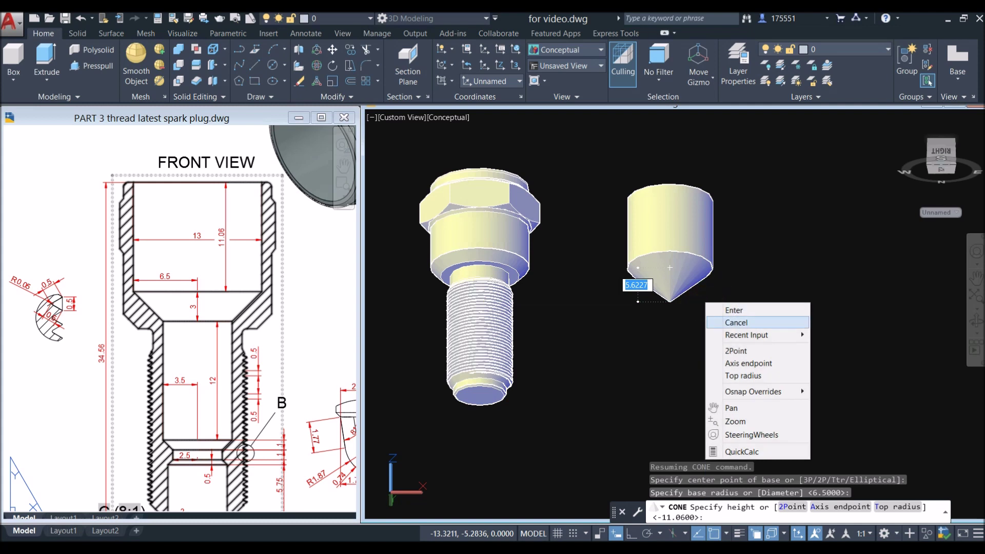
left_click(743, 375)
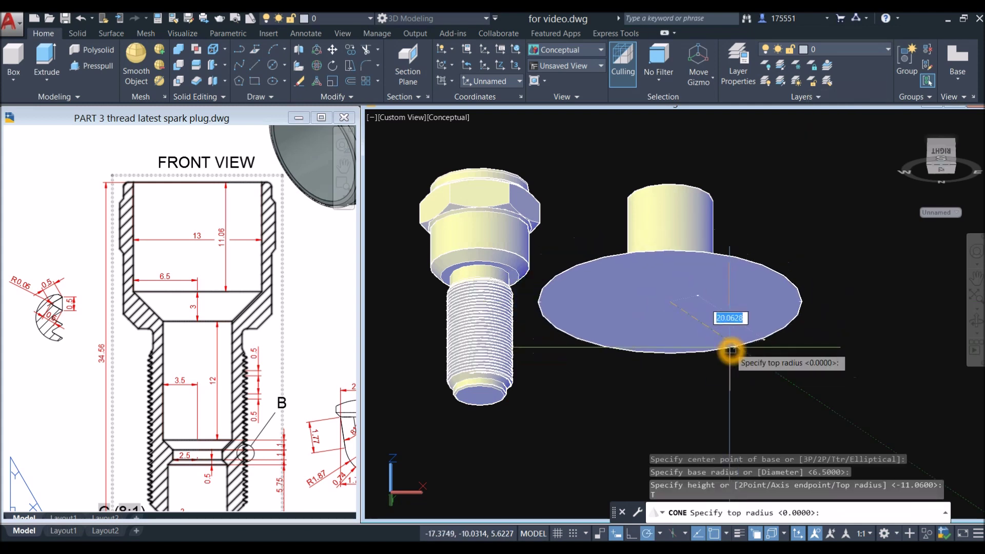
type("3.5")
key("Return")
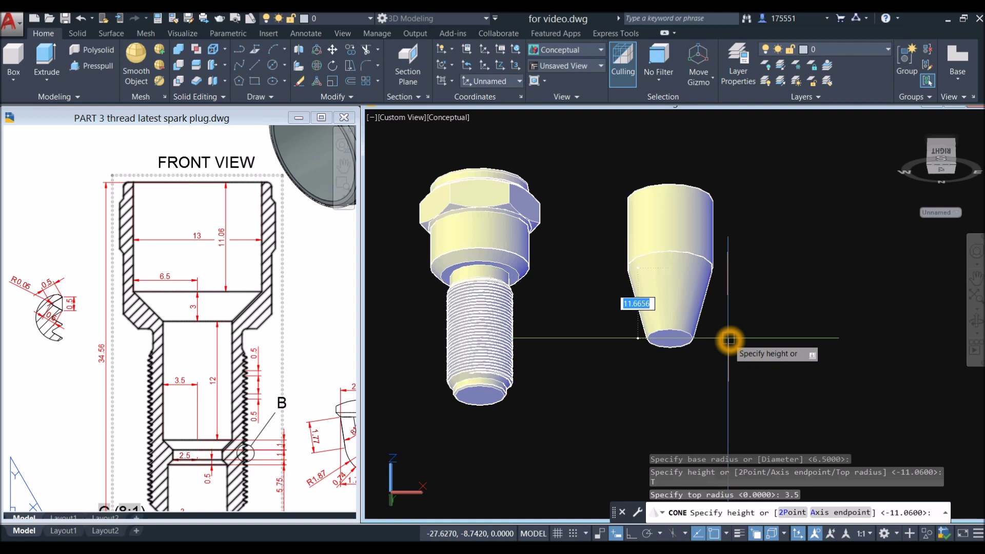
type("3")
key("Return")
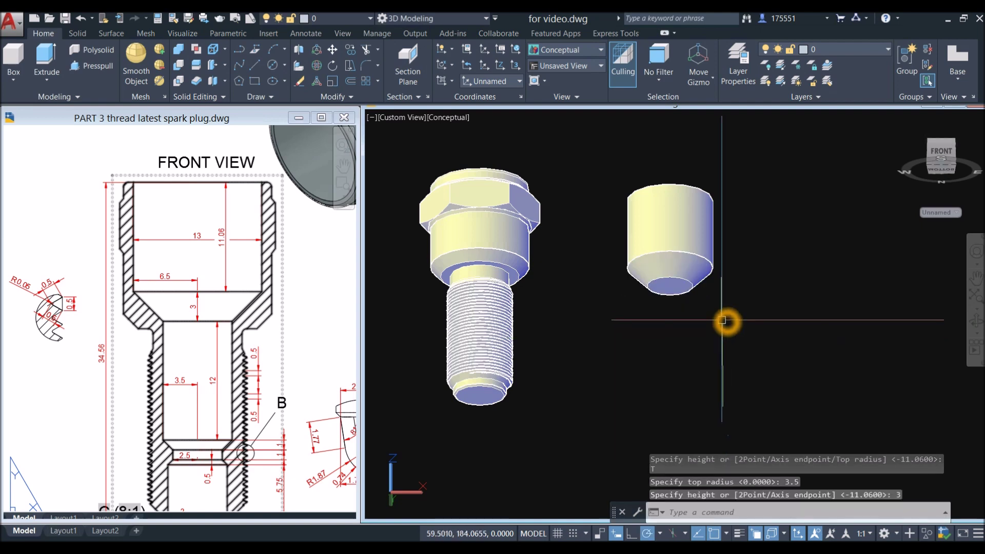
left_click(231, 395)
Add a cylinder 12 tall centred on the cone's 3.5-radius bottom circle
mouse_move(231, 395)
middle_mouse_down()
mouse_move(266, 307)
mouse_move(253, 297)
middle_mouse_up()
scroll(258, 285, "up", 4)
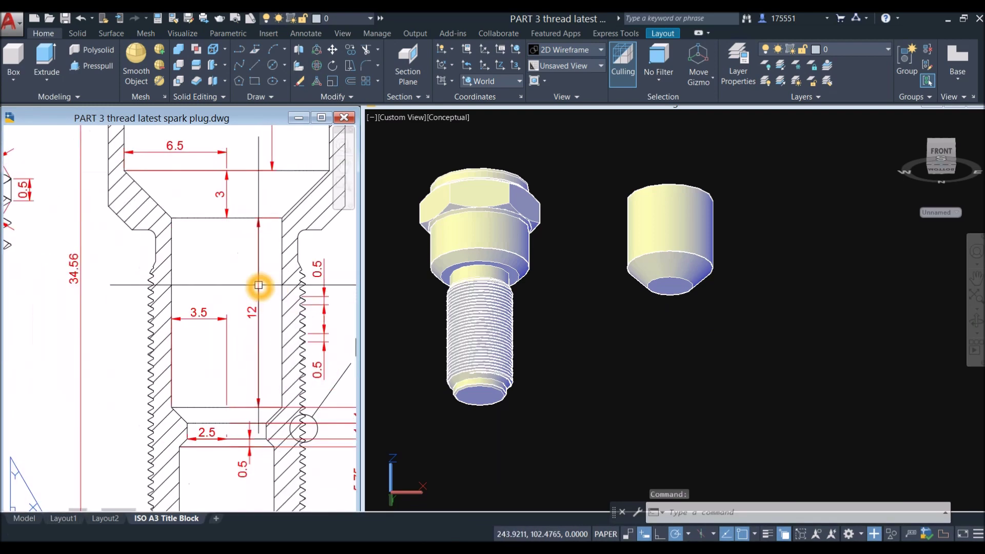
left_click(731, 316)
type("cyl")
key("Return")
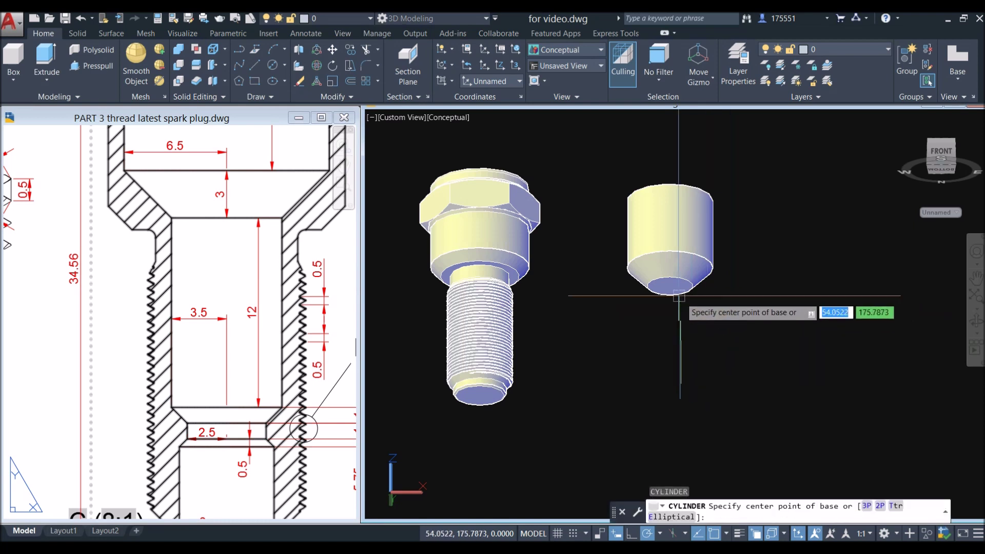
left_click(670, 286)
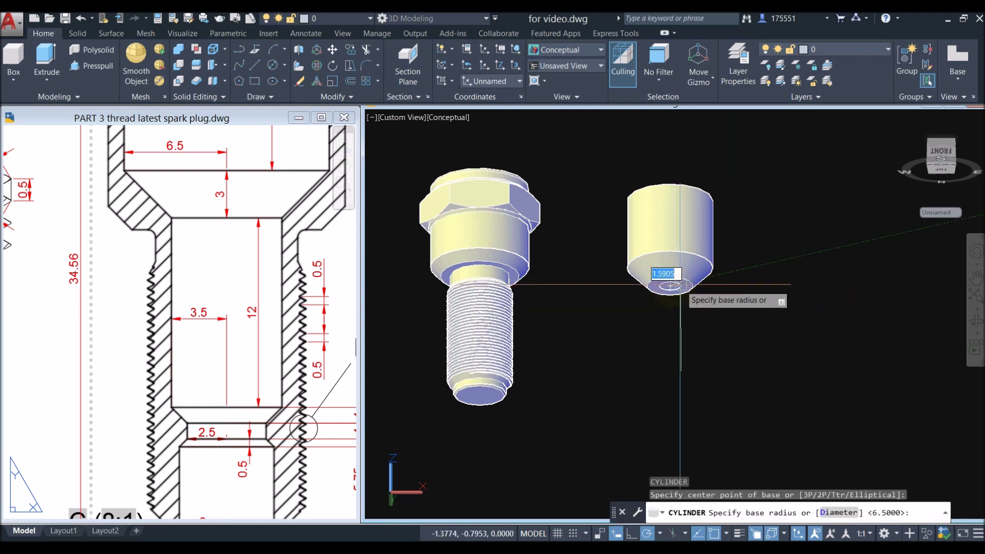
scroll(671, 287, "up", 5)
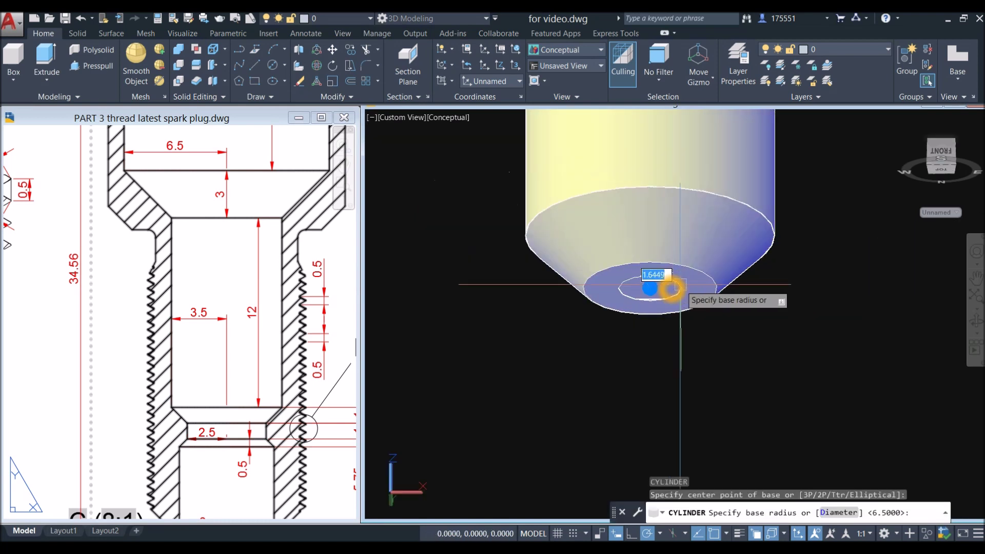
left_click(717, 297)
scroll(667, 318, "down", 3)
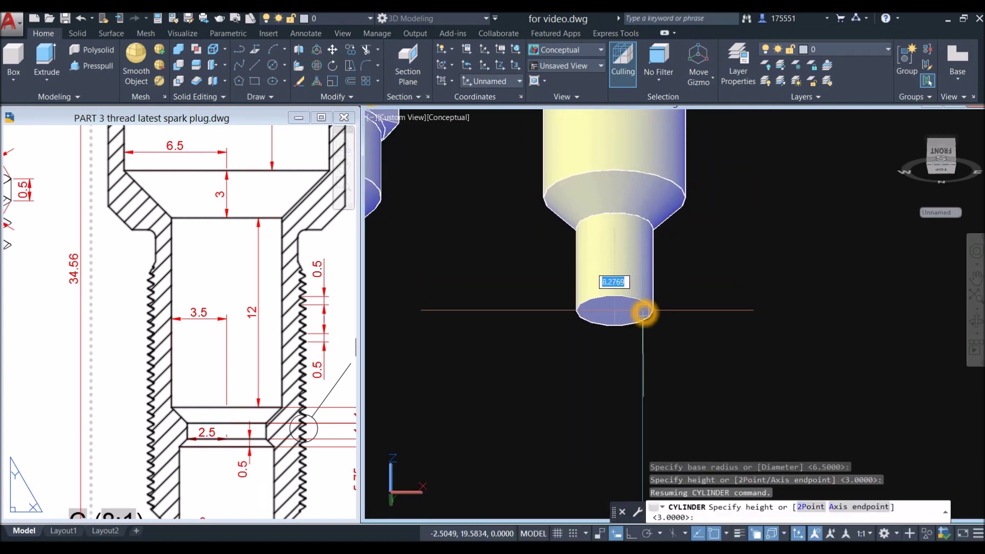
type("12")
key("Return")
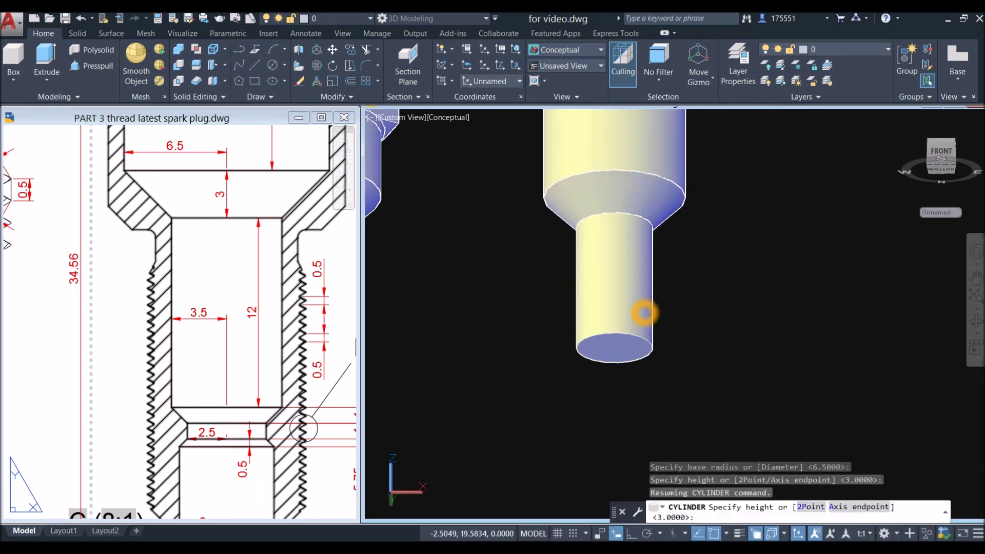
Pan and zoom the reference drawing to the next bore dimensions
scroll(641, 277, "down", 3)
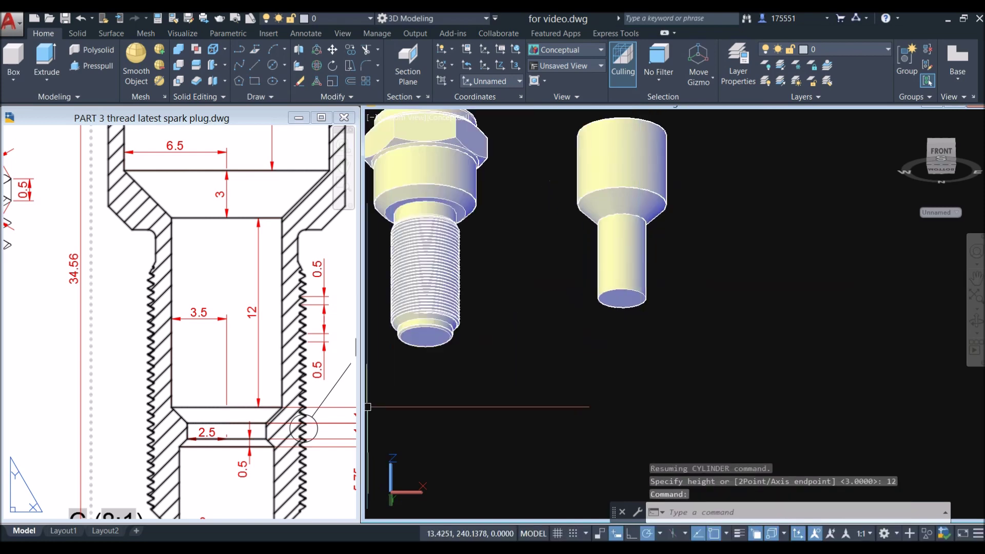
left_click(275, 413)
scroll(275, 413, "down", 2)
middle_click_drag(275, 413, 246, 388)
scroll(246, 388, "up", 5)
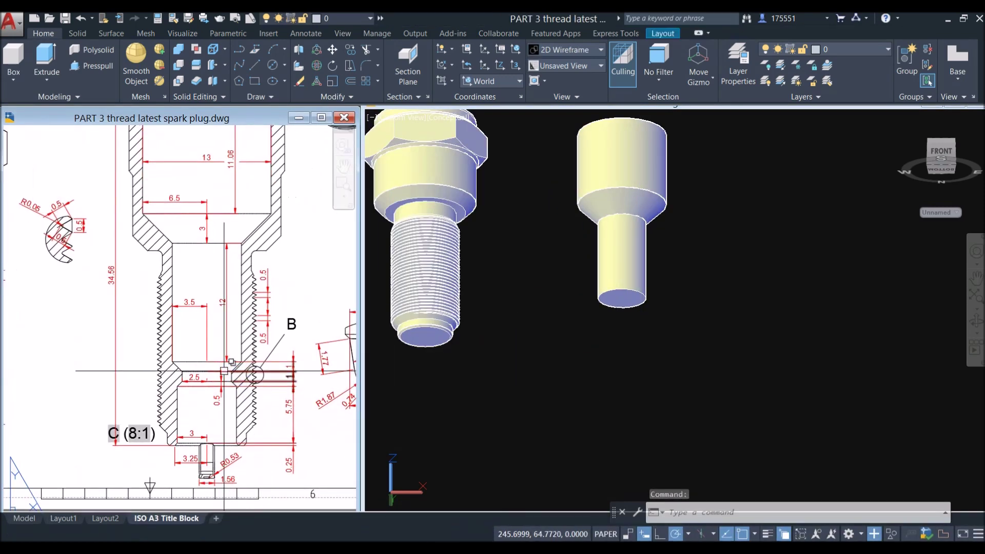
left_click(567, 371)
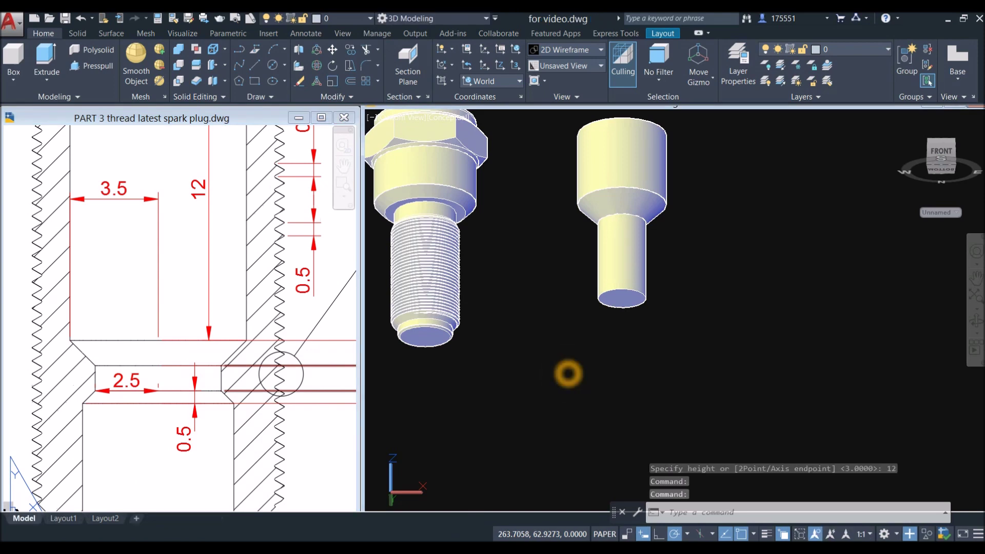
Add a 1-tall cone under the 12-tall cylinder, narrowing from radius 3.5 to 2.5
type("CONE")
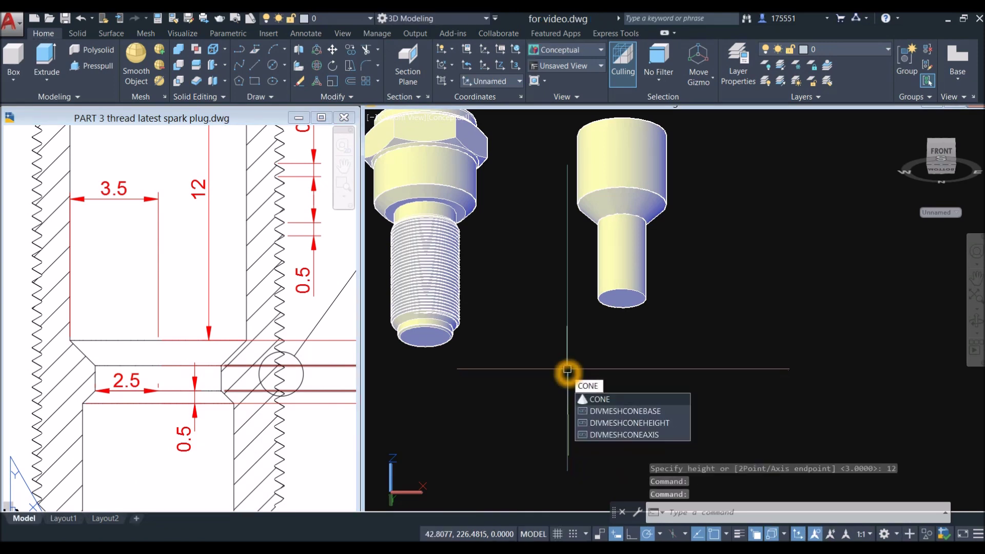
key("Return")
scroll(628, 320, "up", 4)
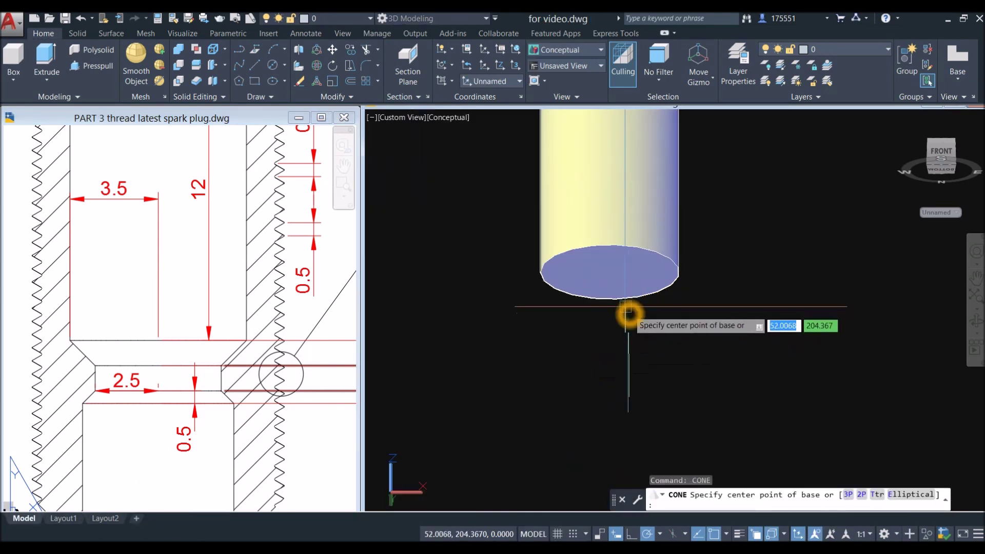
left_click(618, 280)
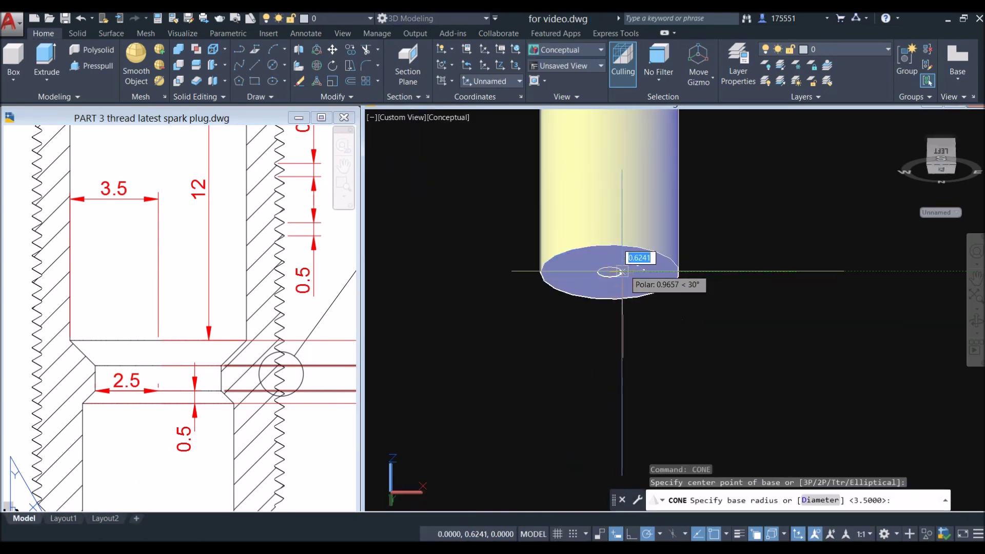
left_click(679, 273)
left_click(677, 317)
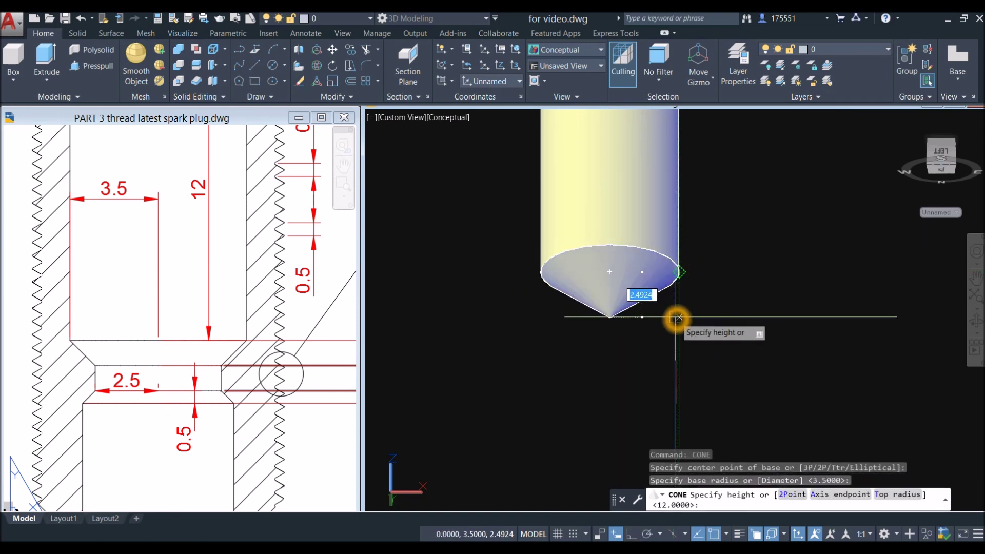
right_click(676, 317)
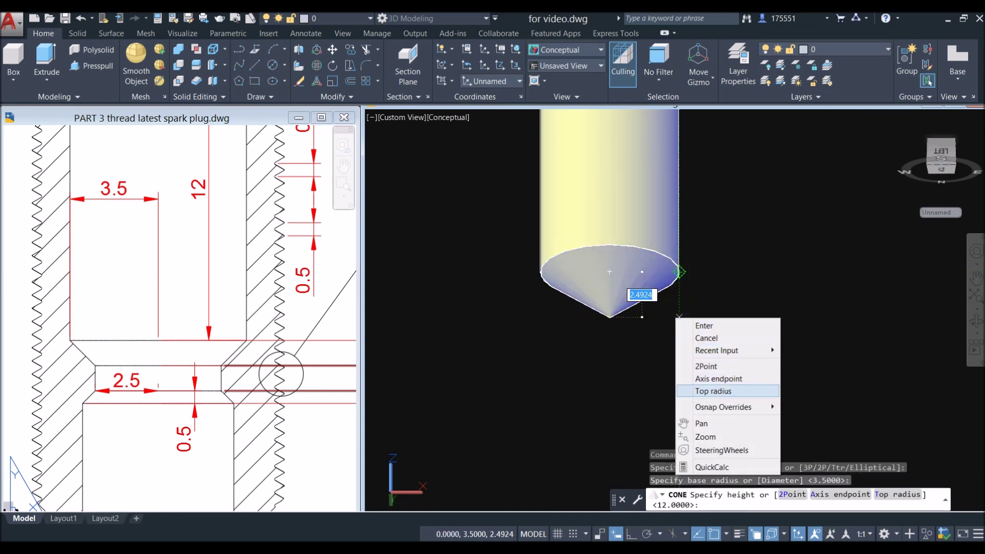
left_click(713, 391)
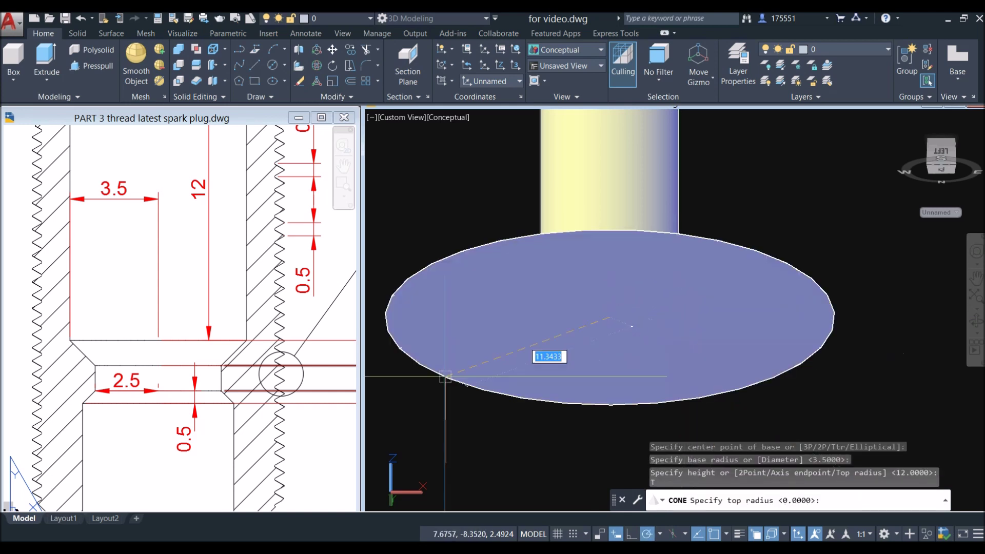
left_click(551, 374)
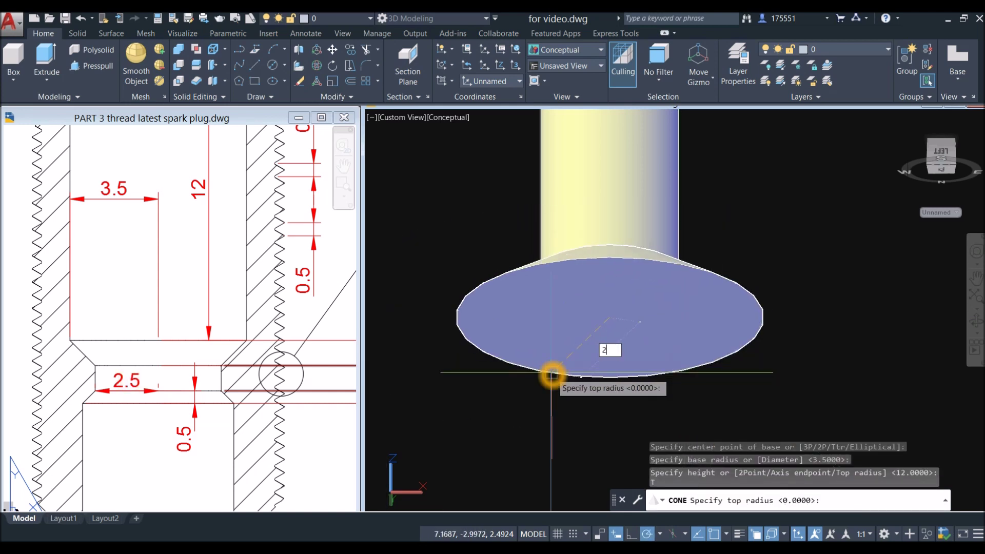
key("Return")
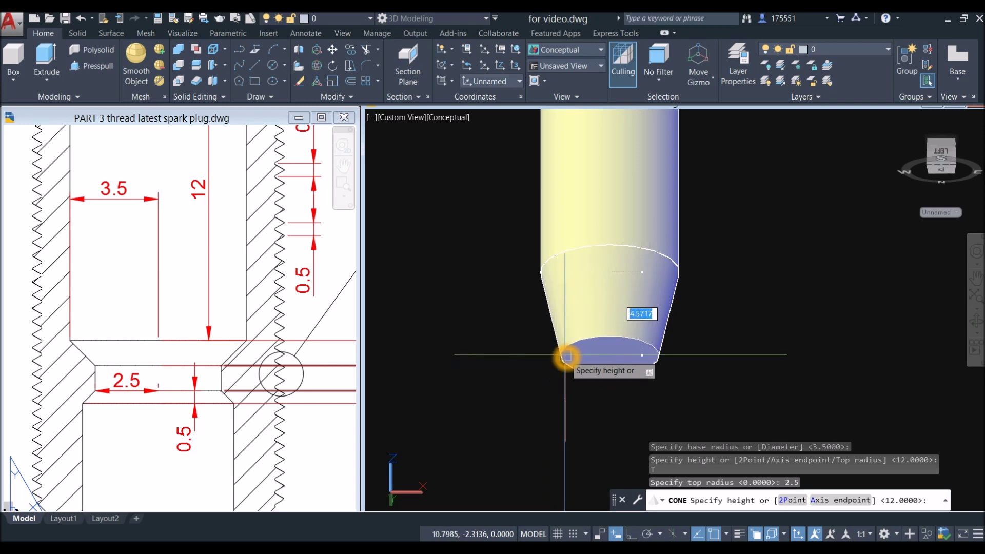
type("1")
key("Return")
Check the reference drawing's dimensions before continuing on the model
left_click(287, 359)
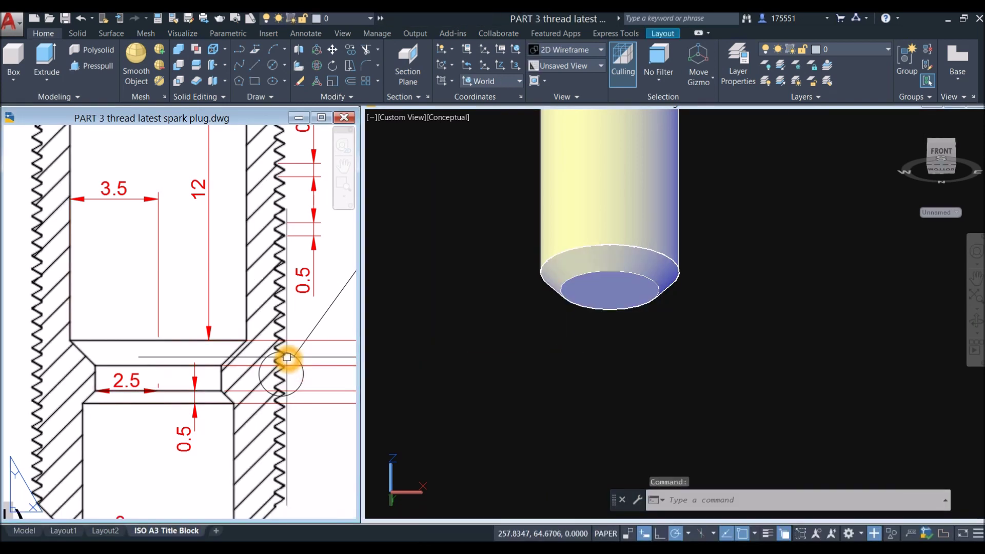
scroll(288, 358, "down", 2)
left_click(544, 341)
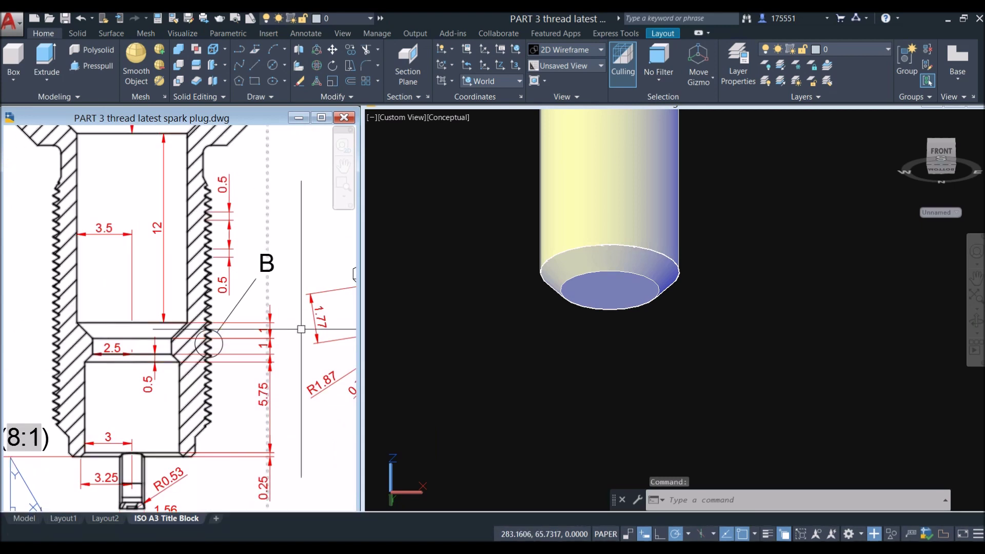
Add a 1-tall cylinder under the chamfered end, matching its radius
type("cyl")
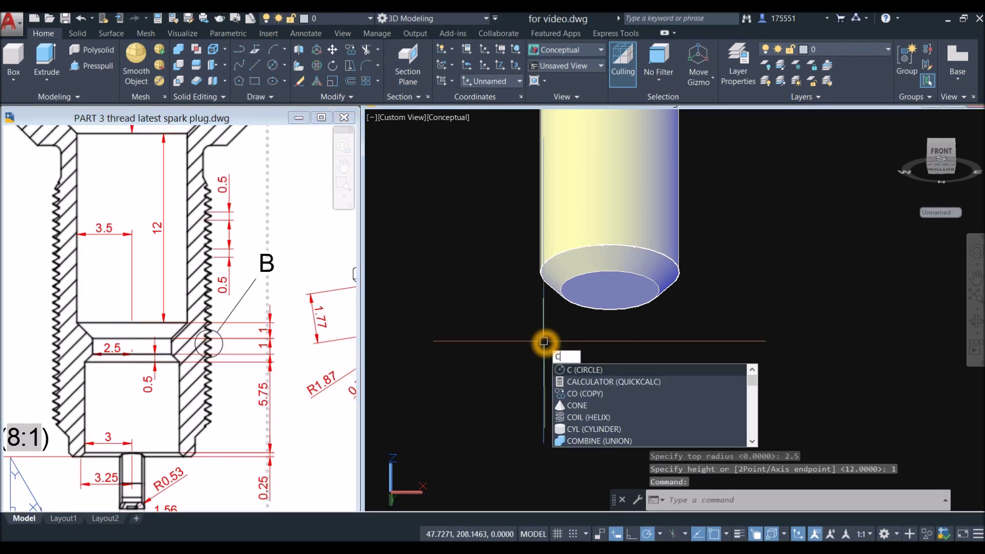
key("Return")
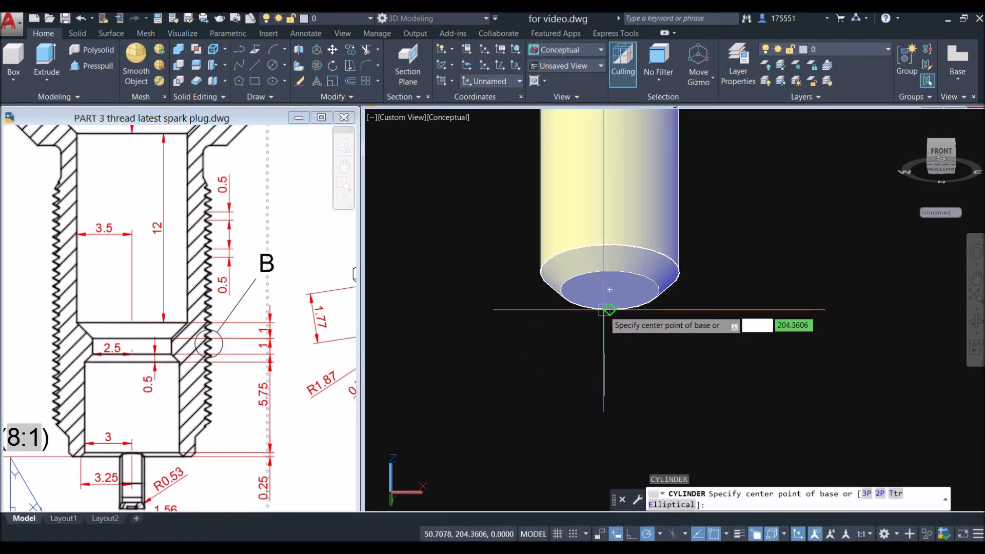
left_click(615, 292)
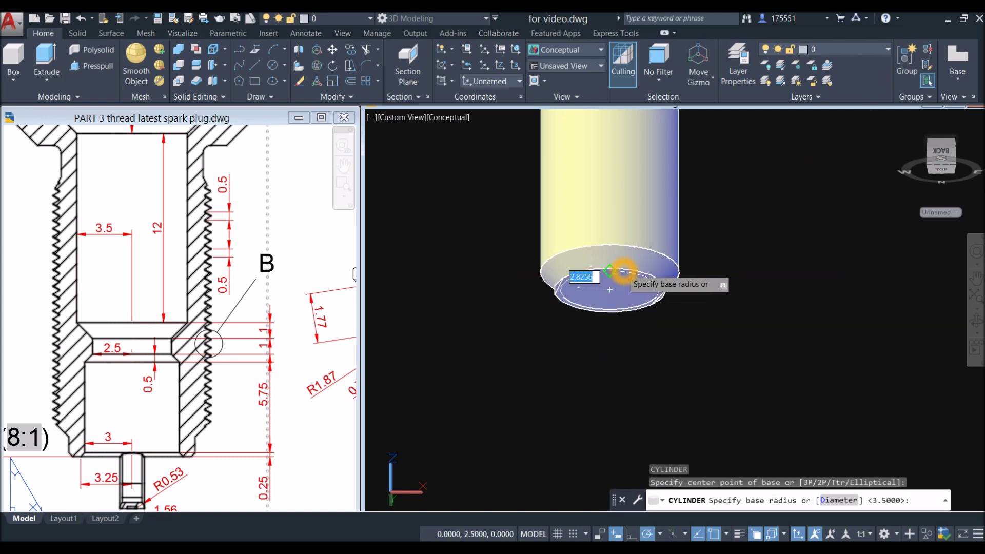
left_click(619, 274)
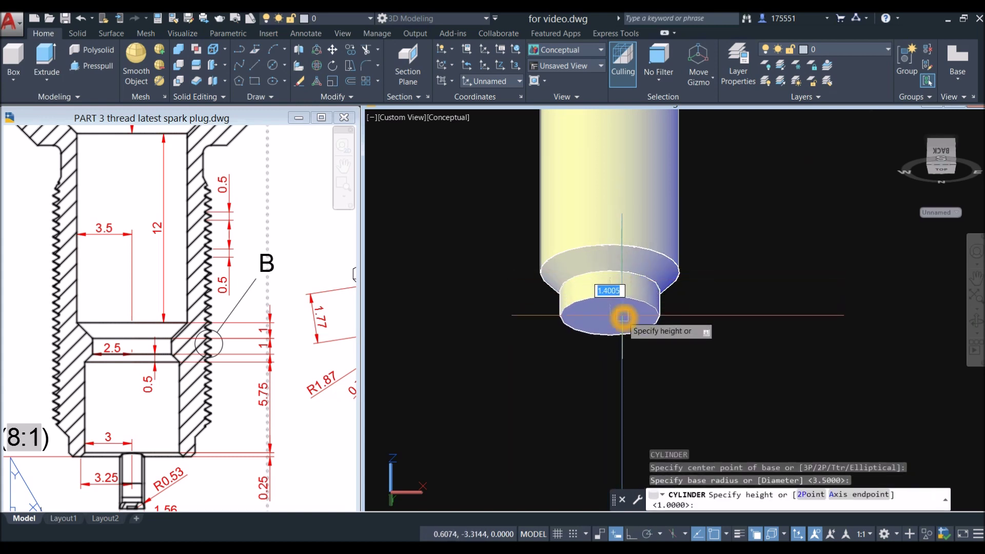
type("1")
key("Return")
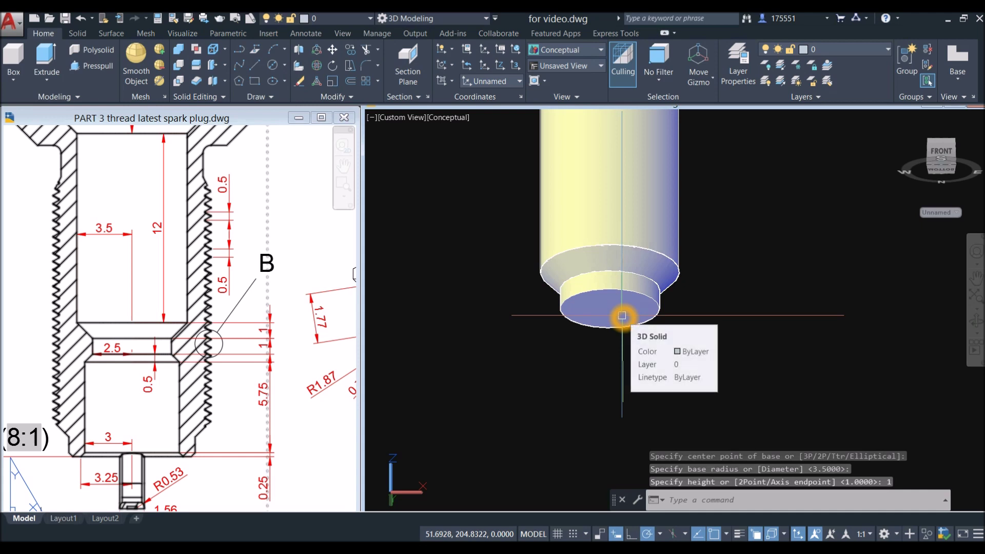
Add a 0.5-tall cone below it, widening from radius 2.5 to 3
type("CONE")
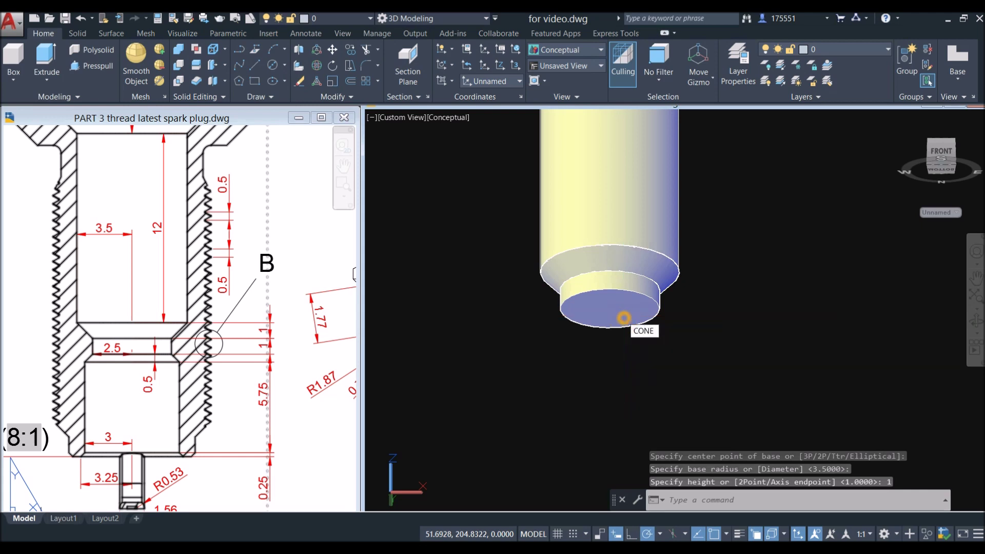
key("Return")
left_click(623, 318)
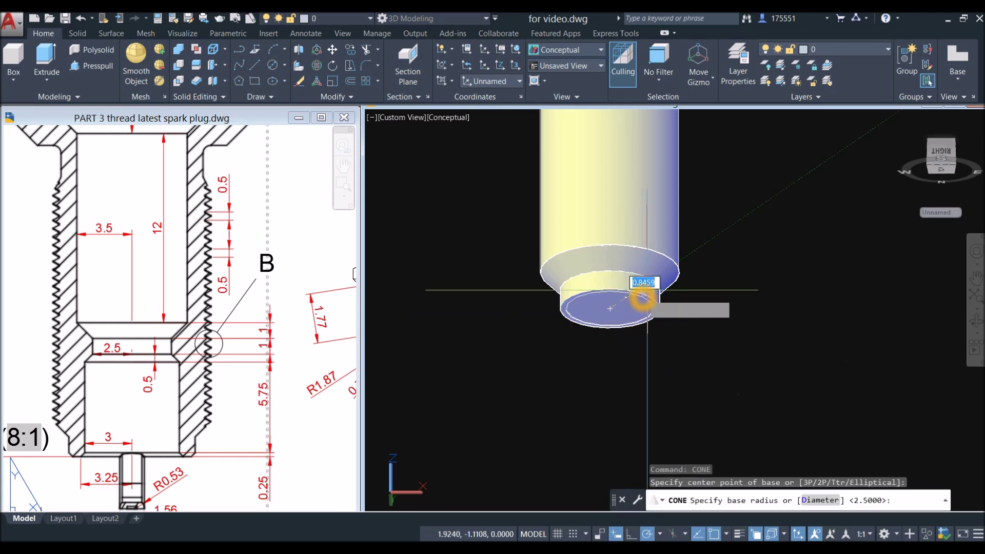
left_click(659, 309)
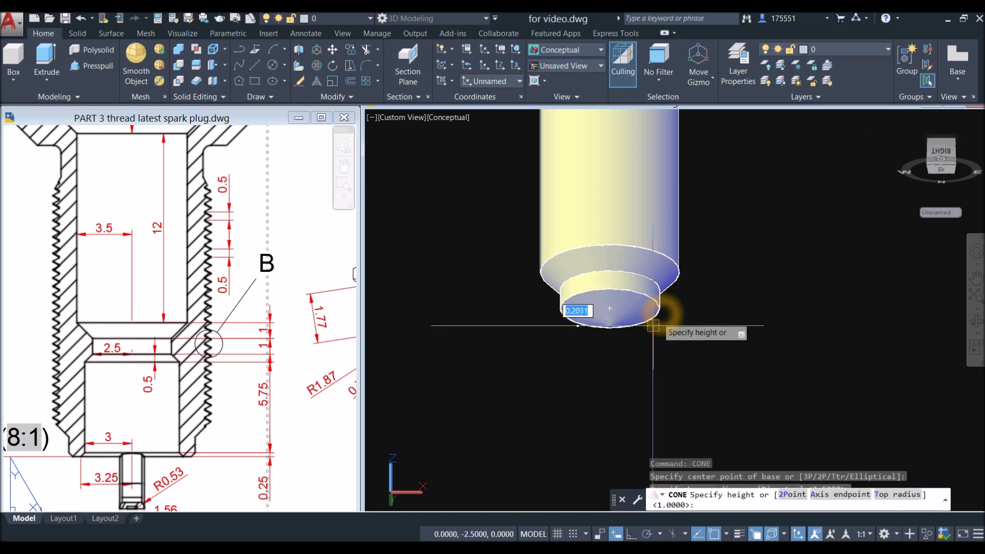
right_click(651, 340)
left_click(692, 409)
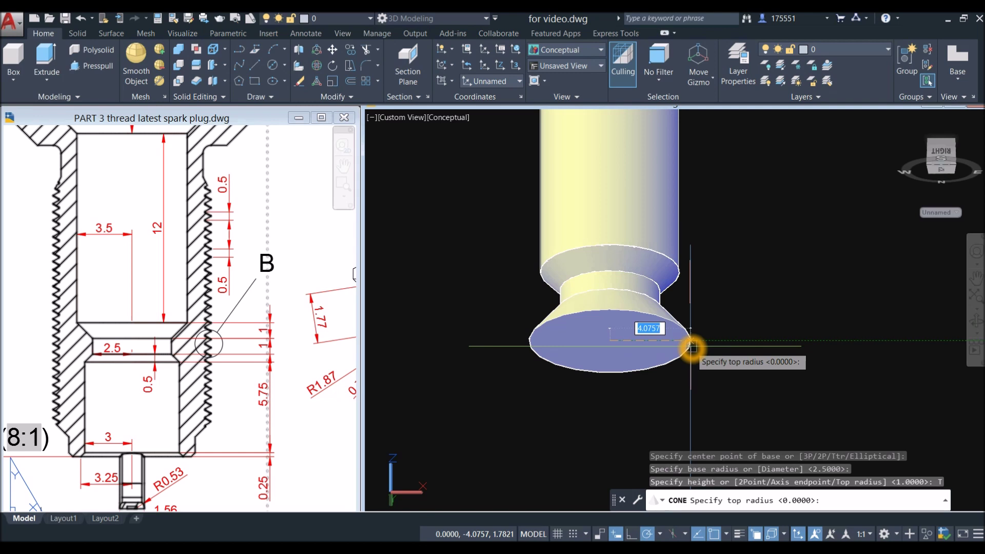
type("3")
key("Return")
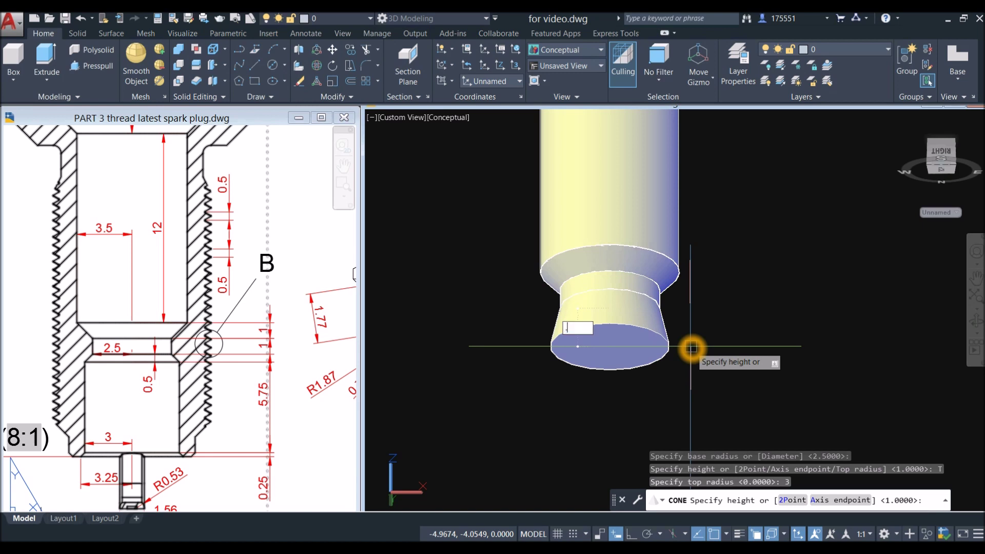
key("Return")
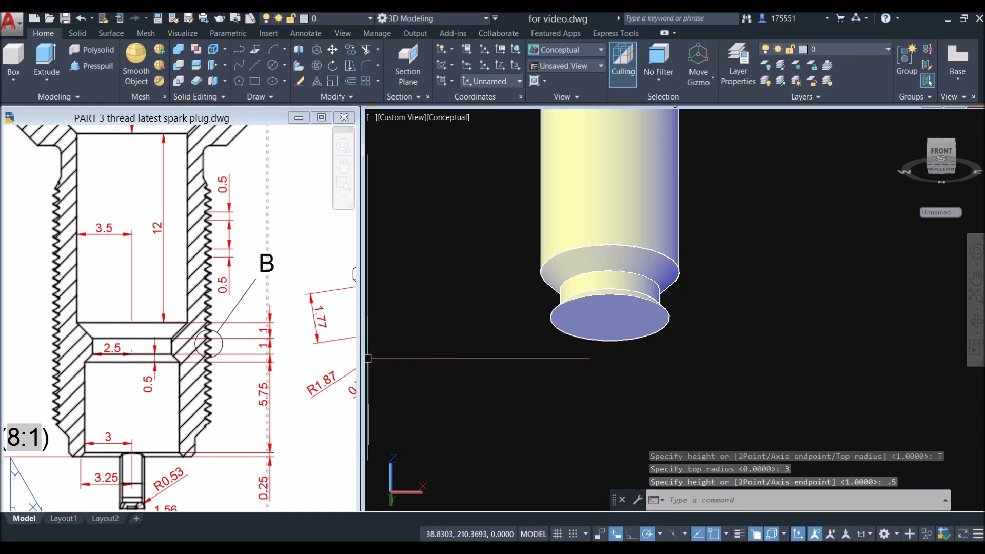
left_click(161, 409)
Bring the lower bore dimensions of the reference drawing into view
left_click(147, 379)
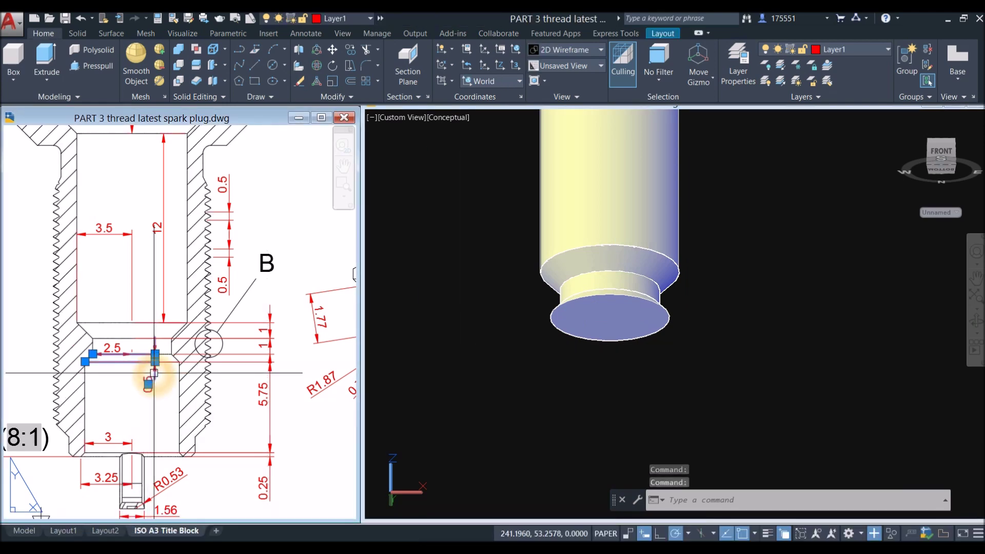
key("Escape")
middle_click_drag(154, 345, 160, 253)
left_click(543, 396)
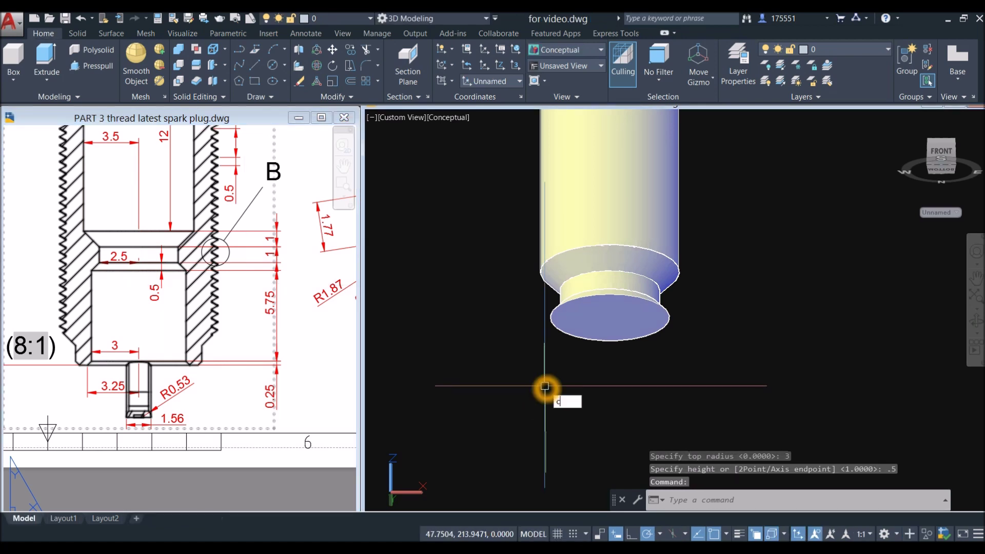
Add a 5.75-tall cylinder on the cone's wide end, matching its radius of 3
type("cyl")
key("Return")
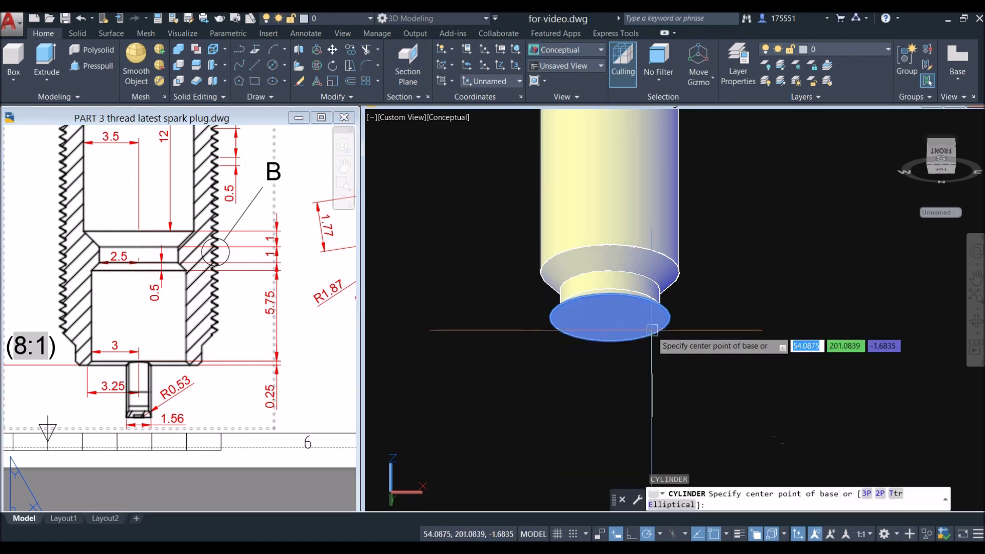
left_click(619, 320)
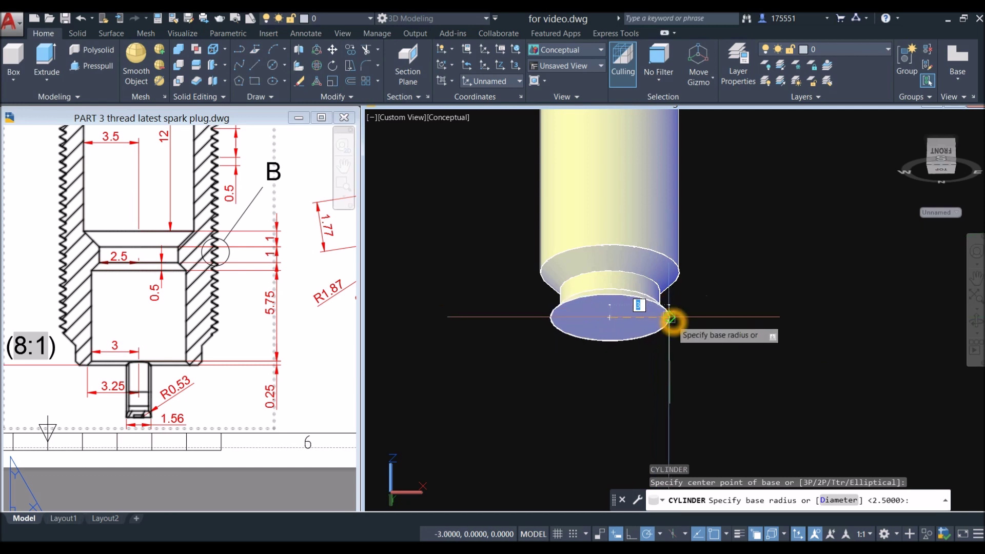
left_click(668, 317)
mouse_move(604, 352)
middle_mouse_down("shift")
mouse_move(583, 308)
mouse_move(593, 363)
middle_mouse_up("shift")
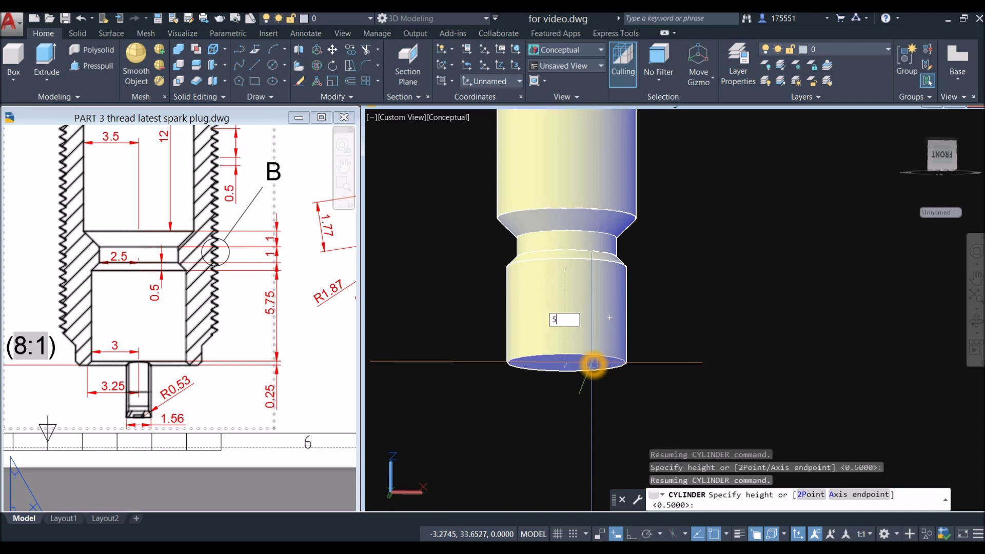
type("5.75")
key("Return")
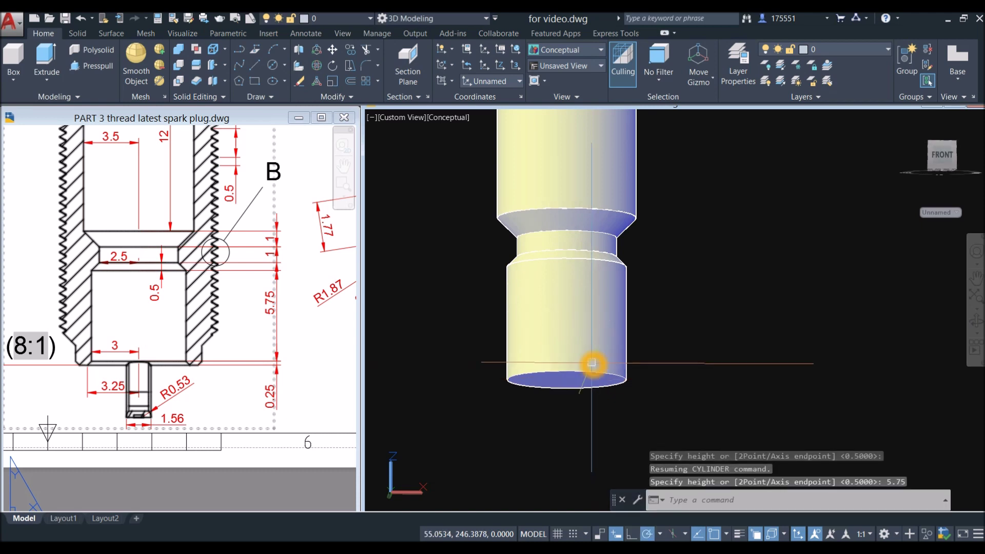
middle_click_drag(592, 363, 588, 326)
key("F12")
type("c")
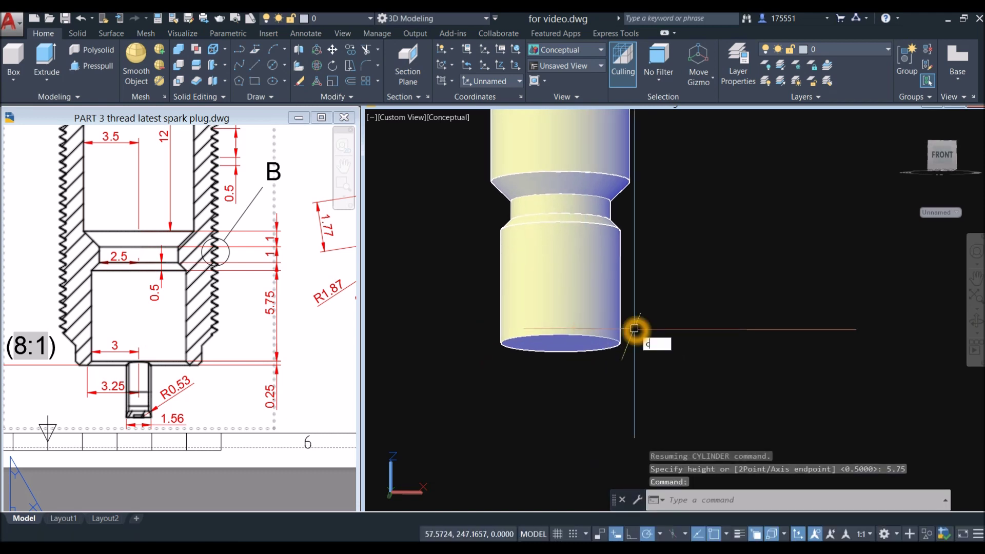
type("one")
Add a 0.25-tall cone at the cylinder's end, flaring from radius 3 to 3.25
key("Return")
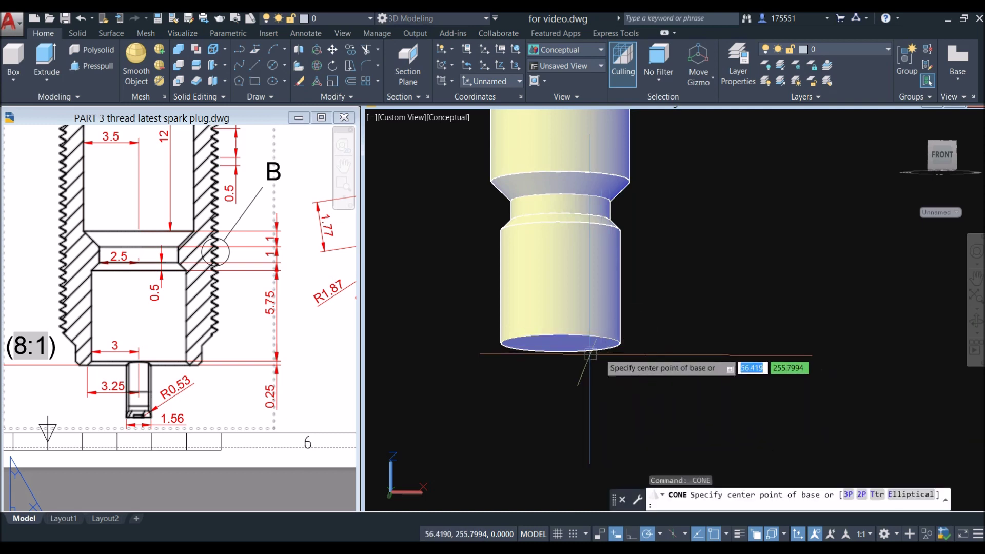
left_click(561, 342)
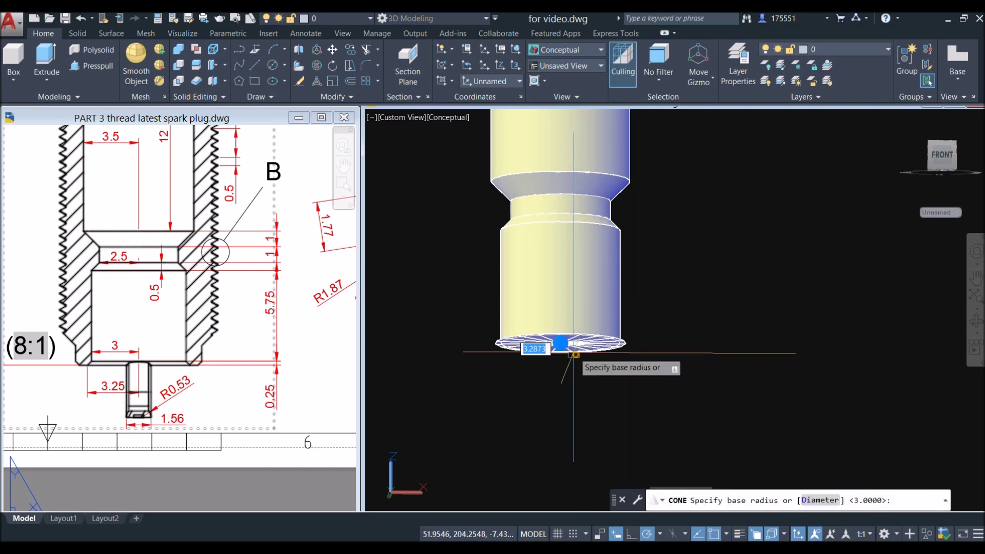
left_click(615, 342)
right_click(628, 365)
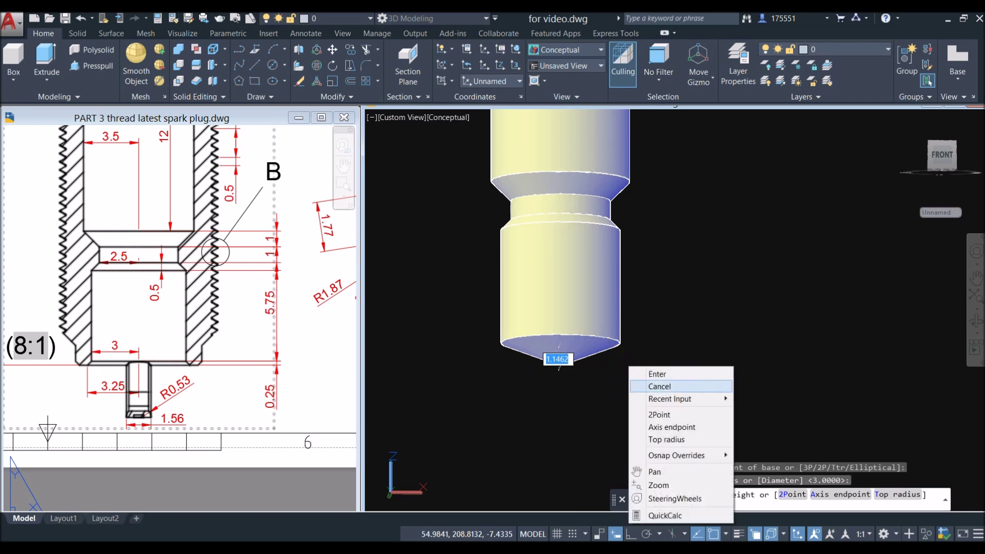
left_click(667, 439)
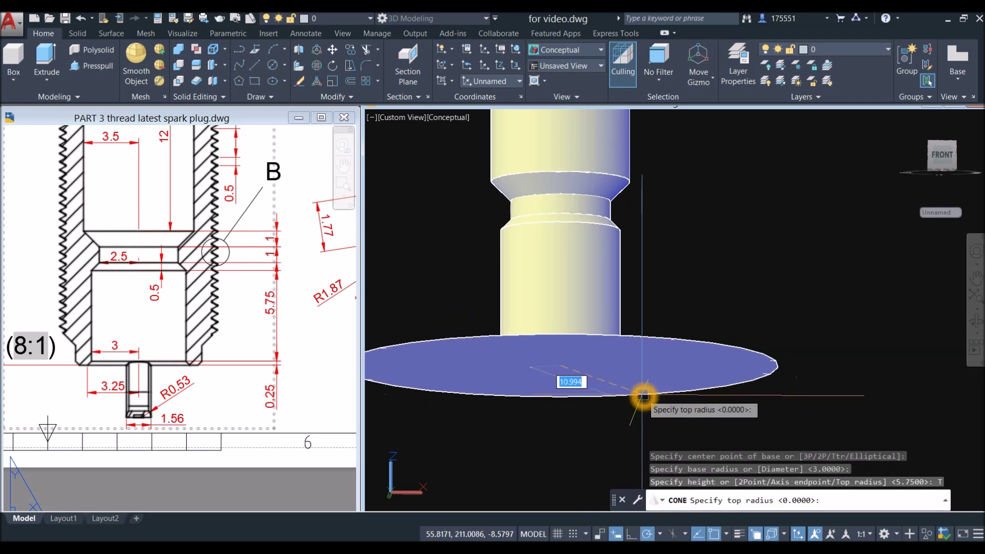
type("3.2")
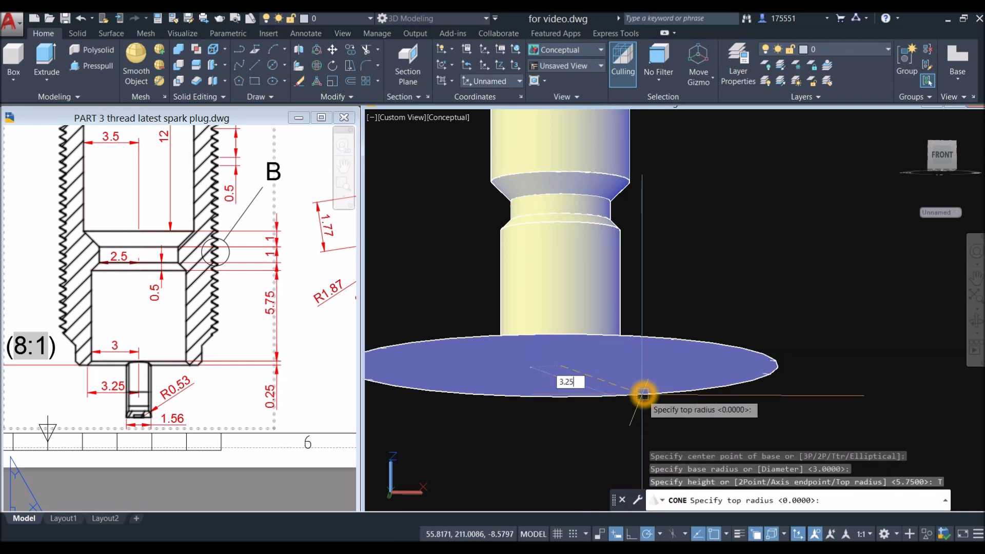
type("5")
key("Return")
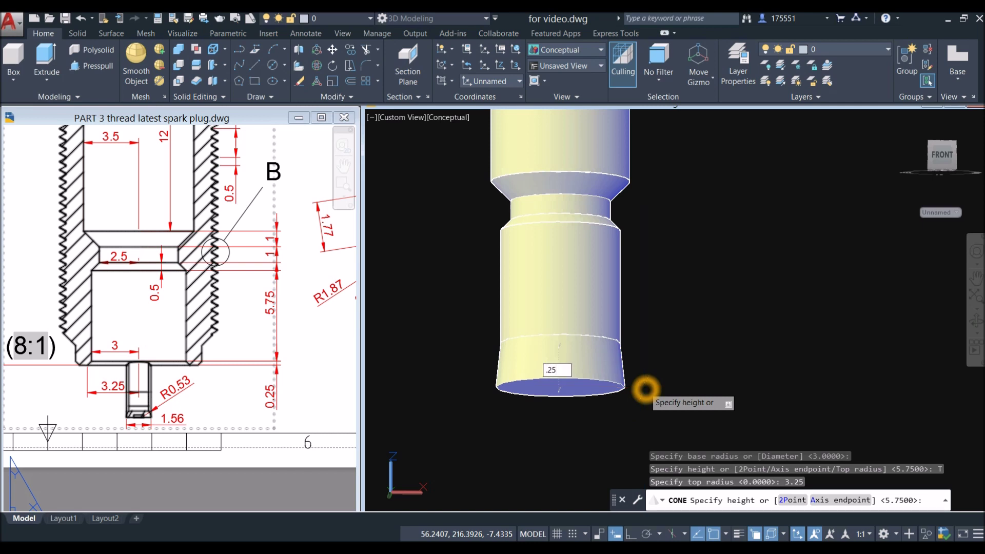
key("Return")
scroll(602, 214, "up", 3)
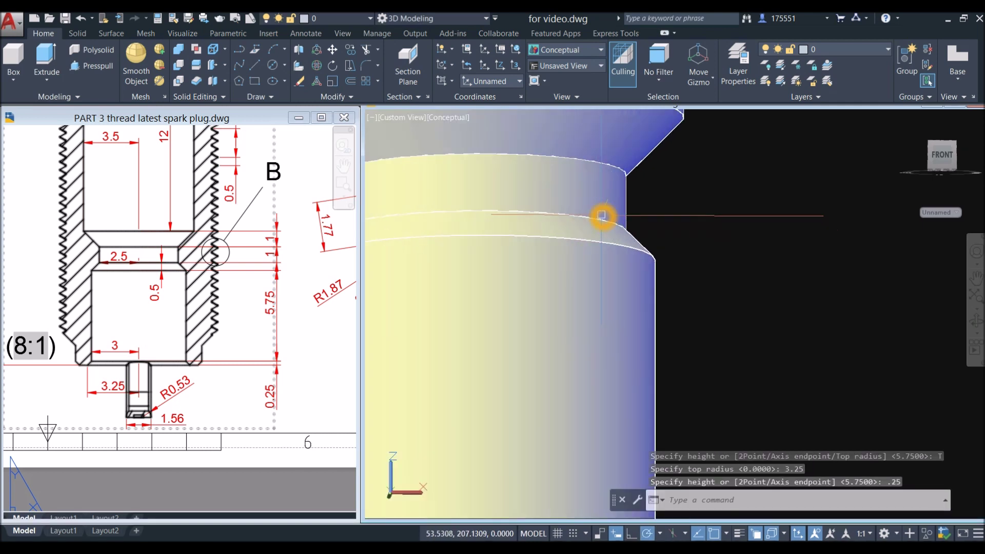
left_click(607, 224)
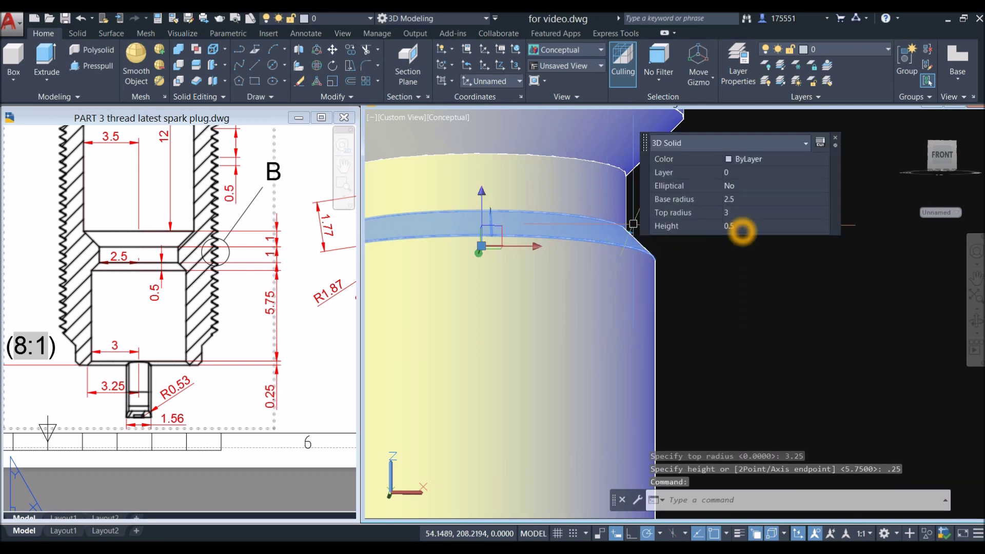
key("Escape")
scroll(658, 385, "down", 5)
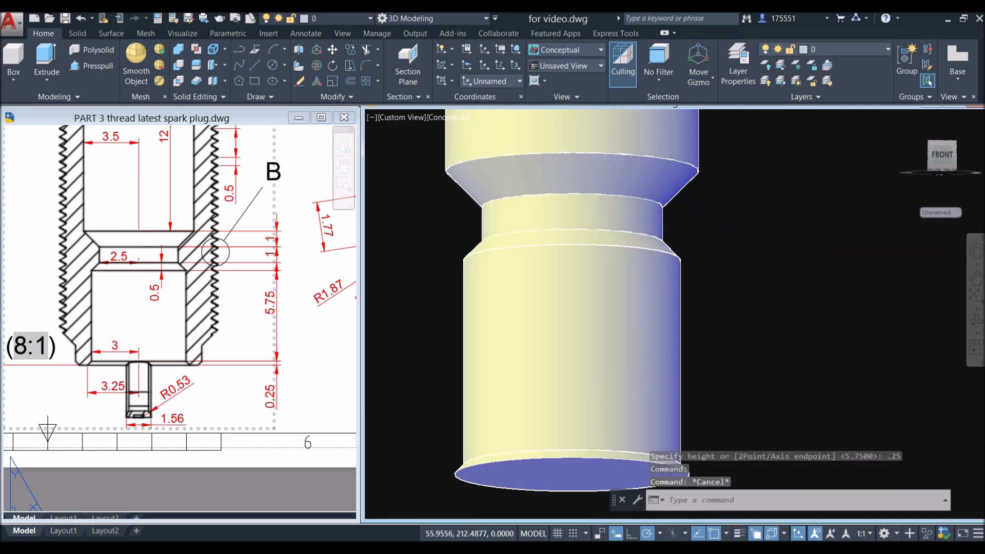
left_click(658, 385)
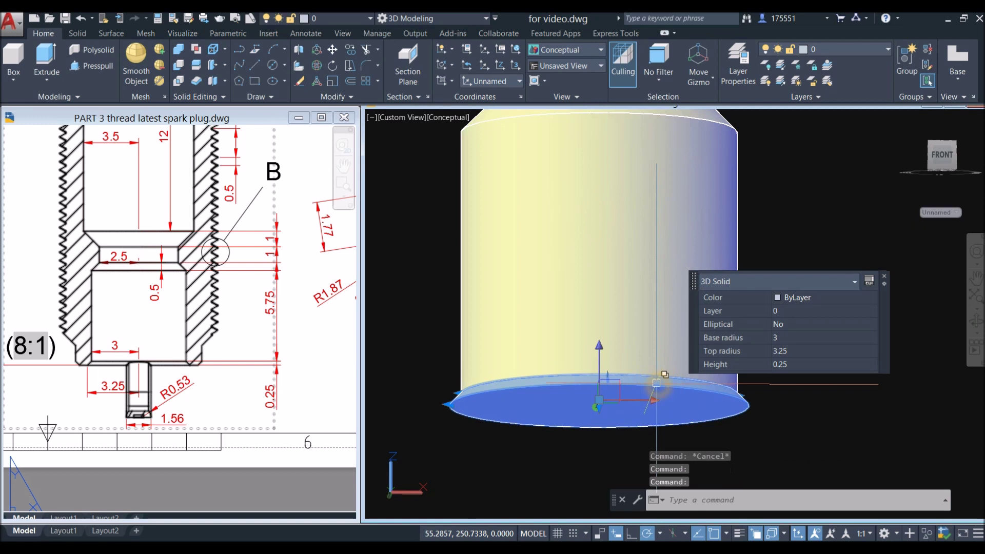
key("Escape")
scroll(581, 316, "down", 4)
scroll(581, 316, "down", 2)
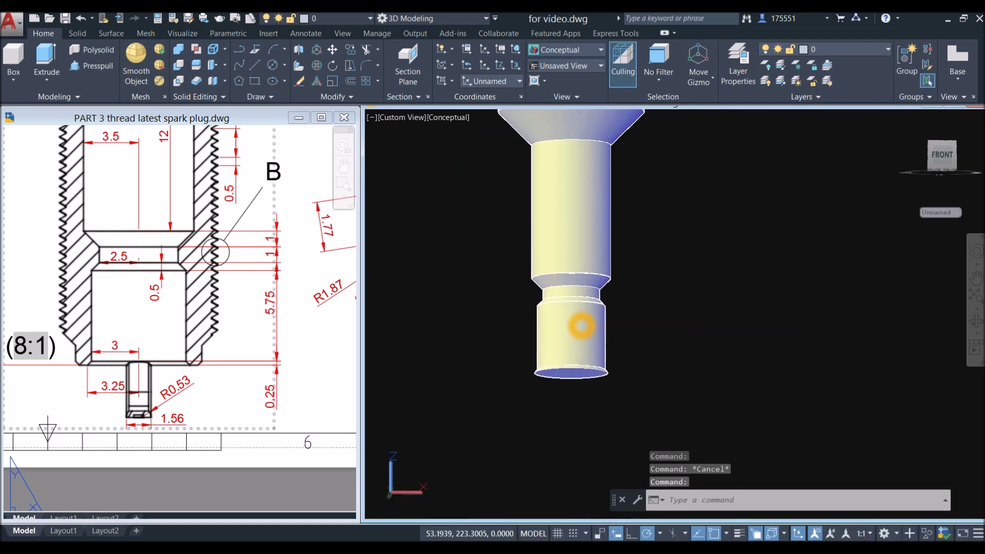
scroll(574, 299, "down", 2)
scroll(561, 285, "down", 2)
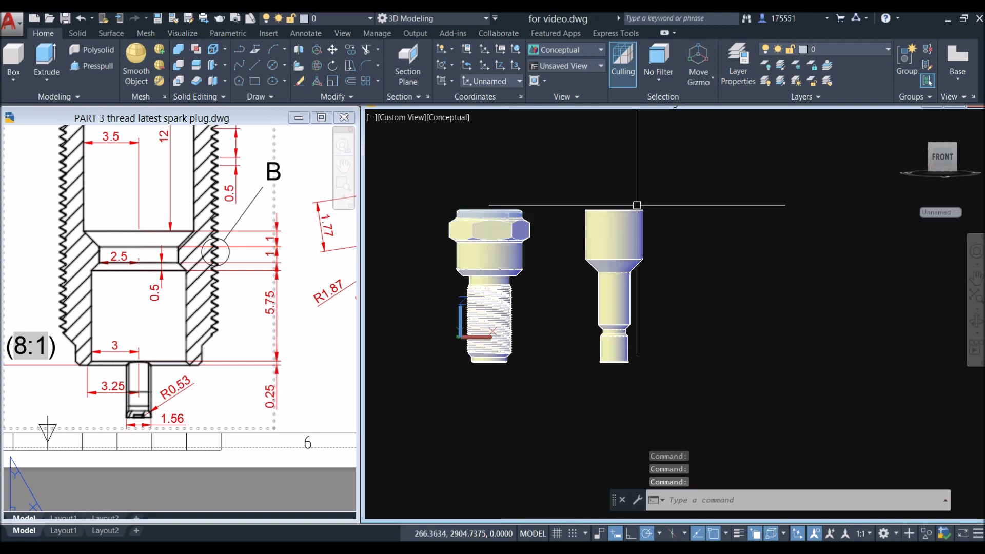
Start DIST and pick the pin's top edge as the first point
type("DIST")
key("Return")
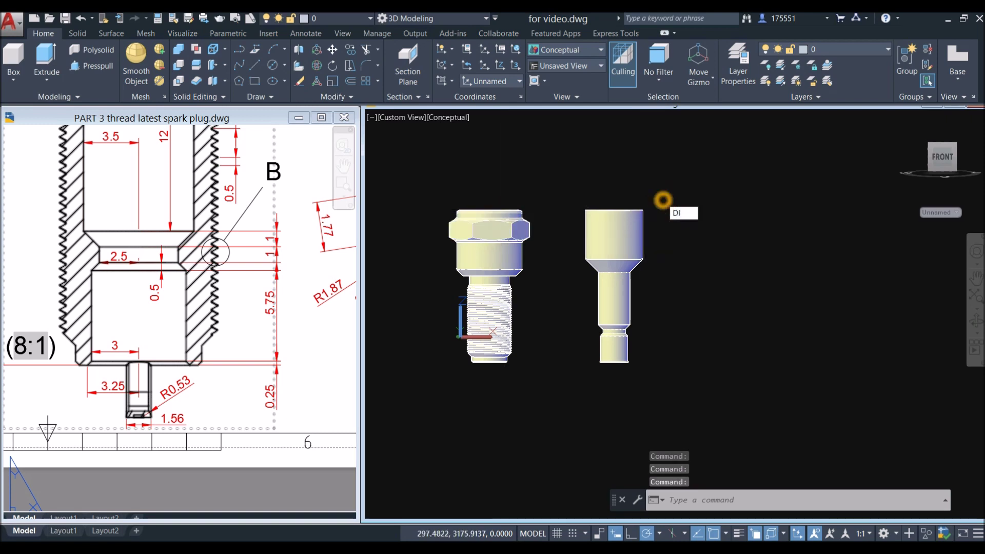
middle_click_drag(661, 198, 638, 212, "shift")
scroll(638, 211, "up", 5)
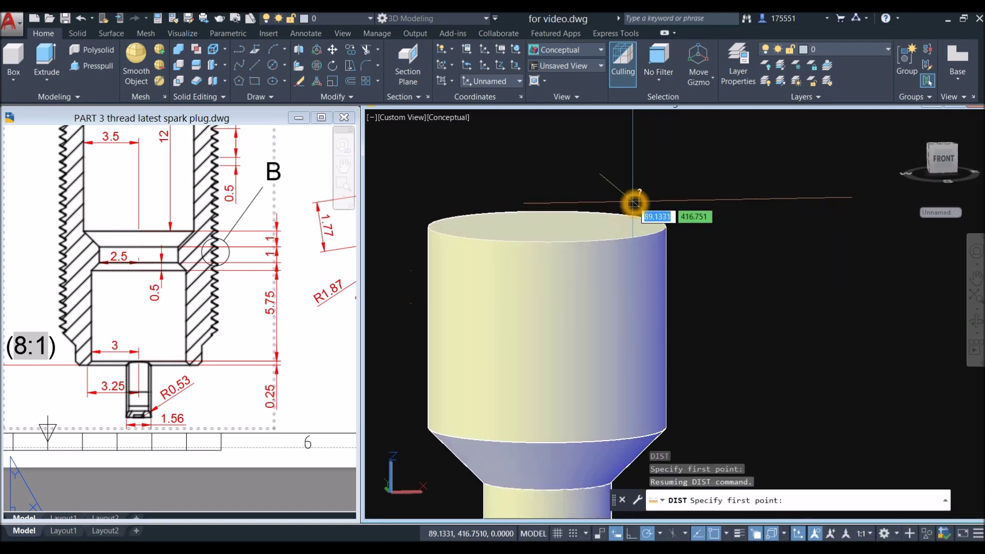
left_click(548, 226)
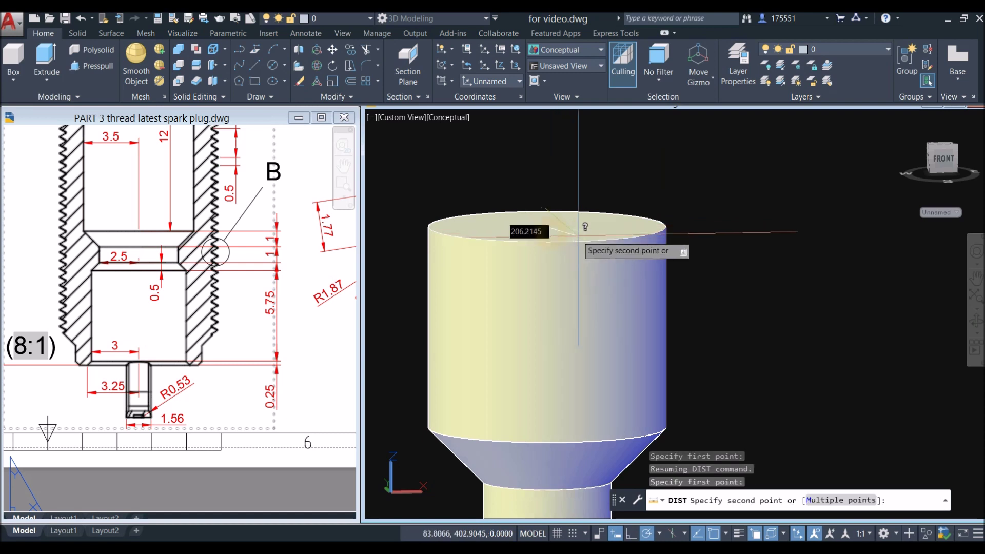
Snap to the bottom face's centre to read the 34.56 distance along Z
scroll(584, 237, "down", 4)
scroll(598, 374, "up", 4)
middle_click_drag(590, 395, 552, 392, "shift")
scroll(557, 389, "up", 4)
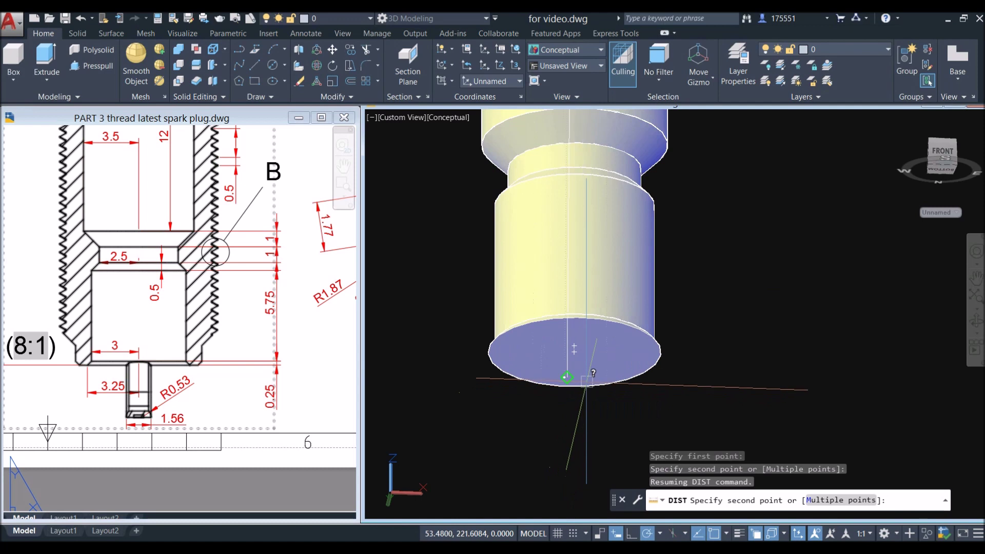
scroll(575, 352, "up", 3)
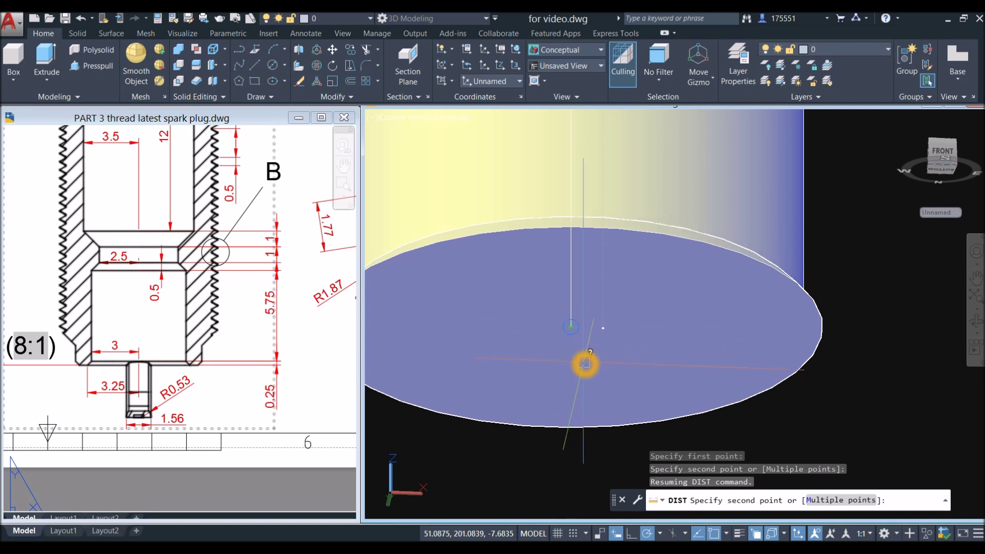
scroll(584, 364, "down", 3)
right_click(578, 349, "shift")
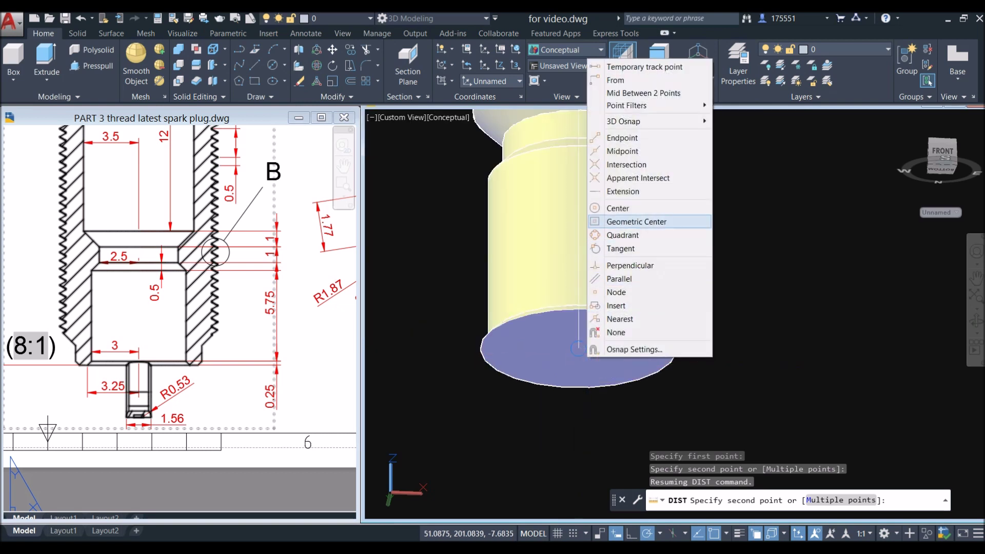
left_click(617, 207)
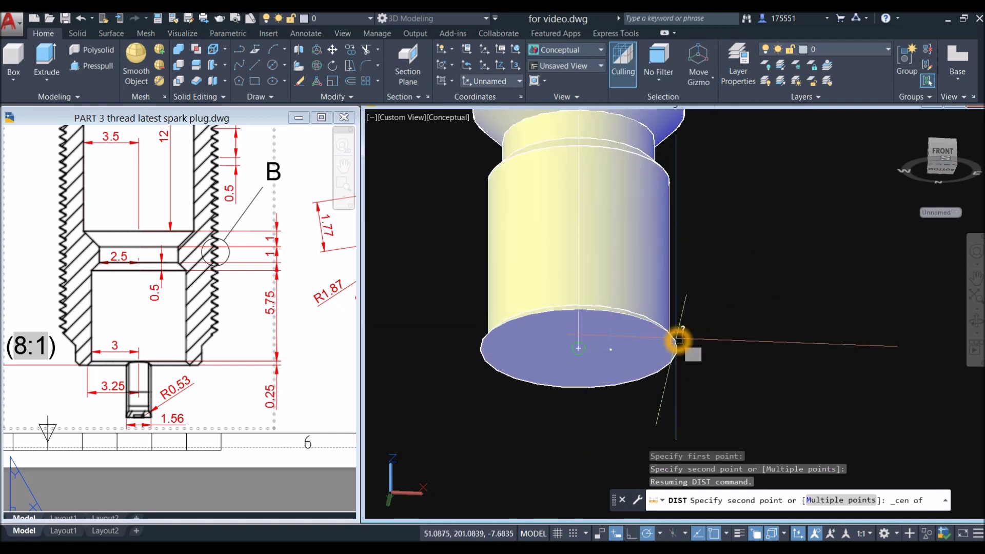
left_click(679, 348)
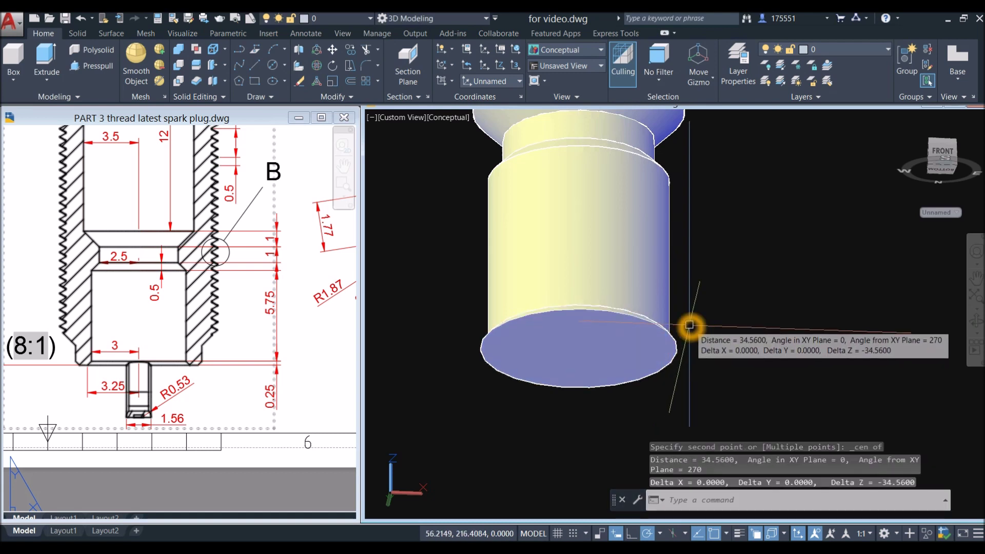
key("Escape")
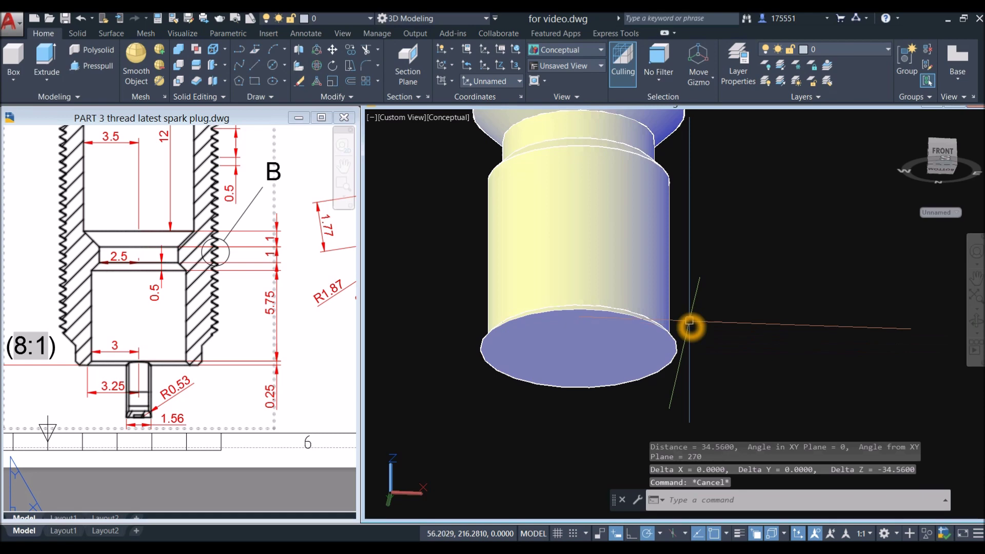
scroll(690, 320, "down", 6)
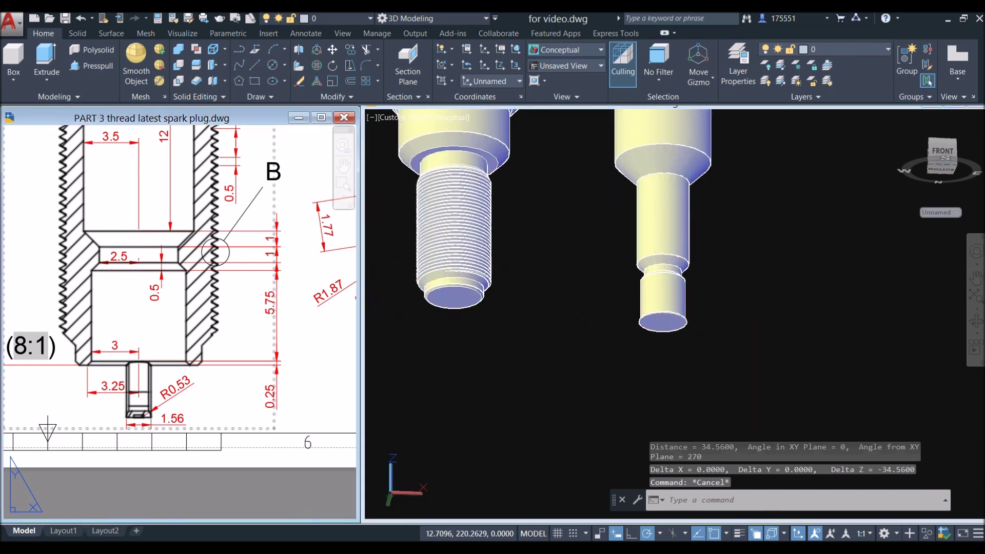
Check the reference drawing, orbit to a front view, and union the eight bore tool pieces with UNI
left_click(300, 321)
scroll(299, 321, "down", 5)
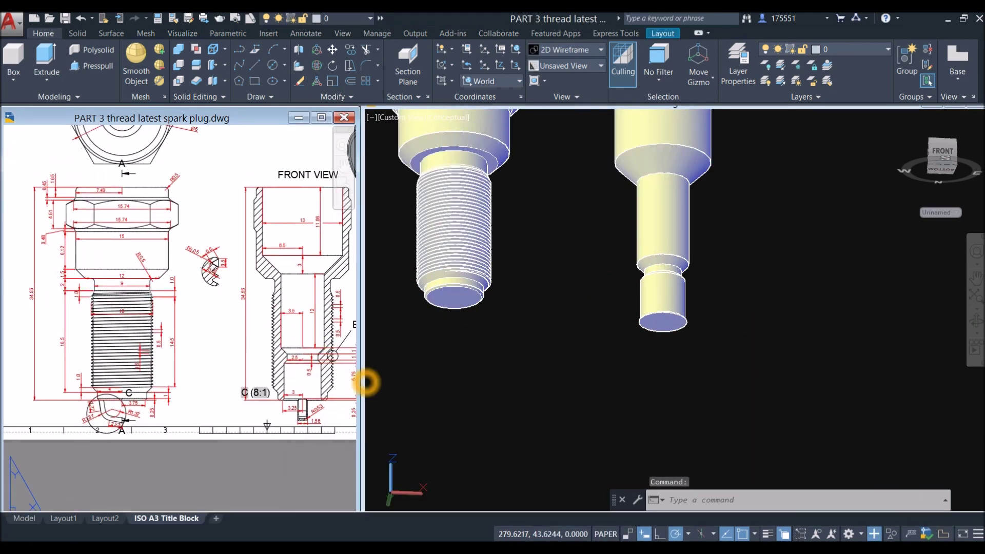
left_click(555, 365)
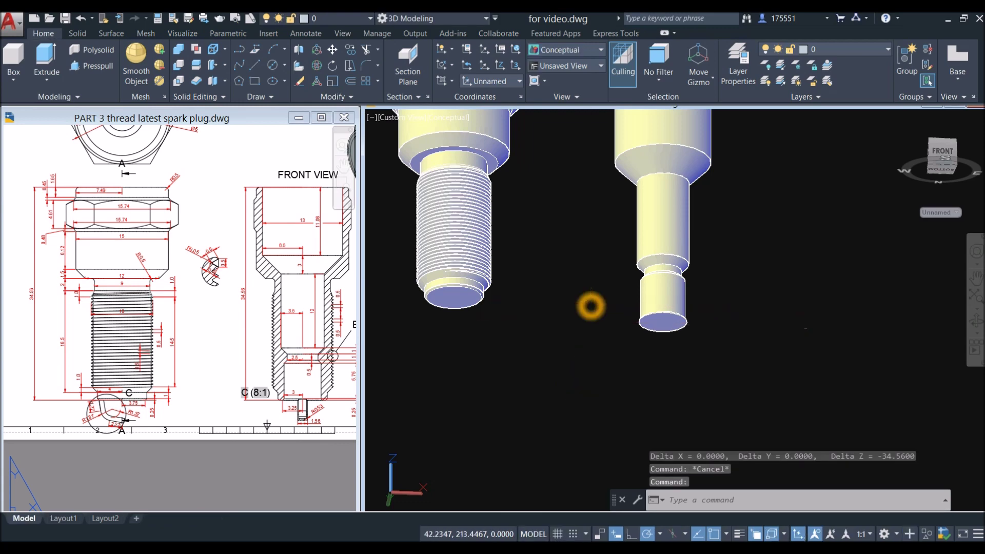
middle_click_drag(590, 307, 587, 255, "shift")
scroll(595, 288, "down", 5)
middle_click_drag(607, 330, 634, 226, "shift")
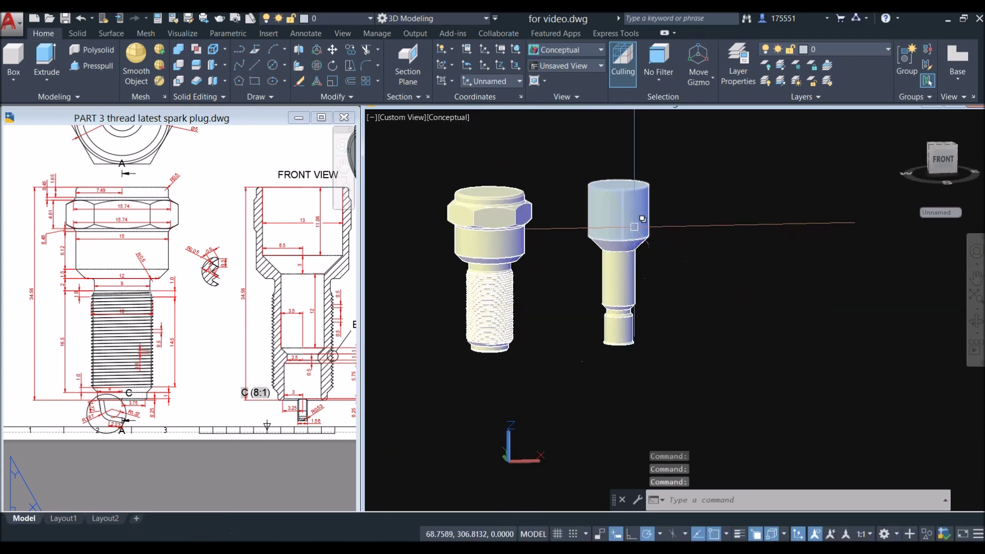
left_click(698, 237)
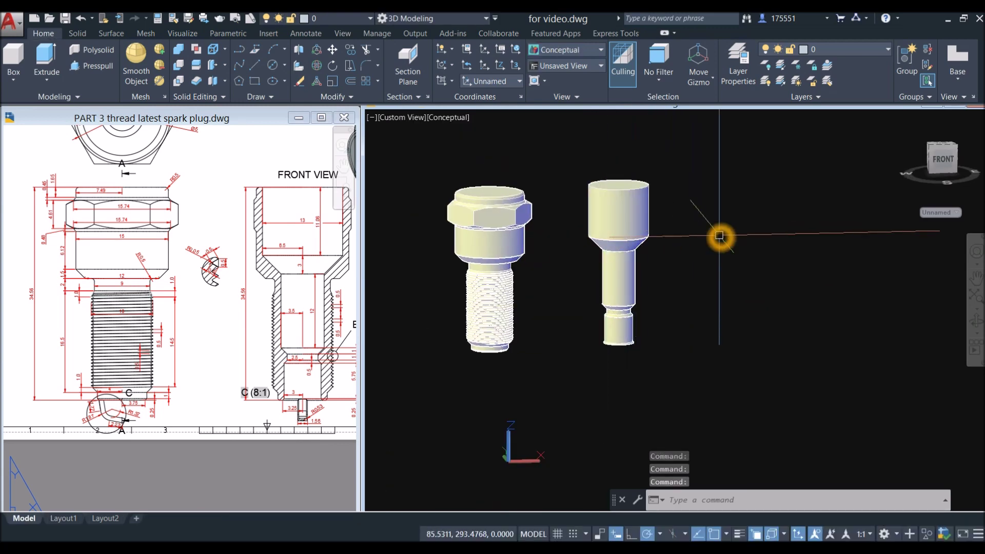
type("uni")
key("Return")
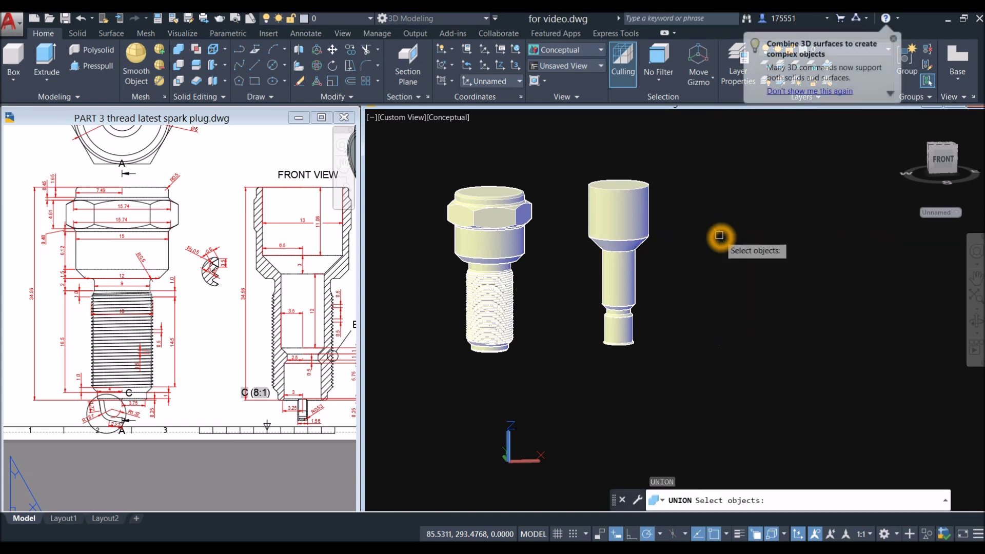
left_click(578, 157)
left_click(694, 377)
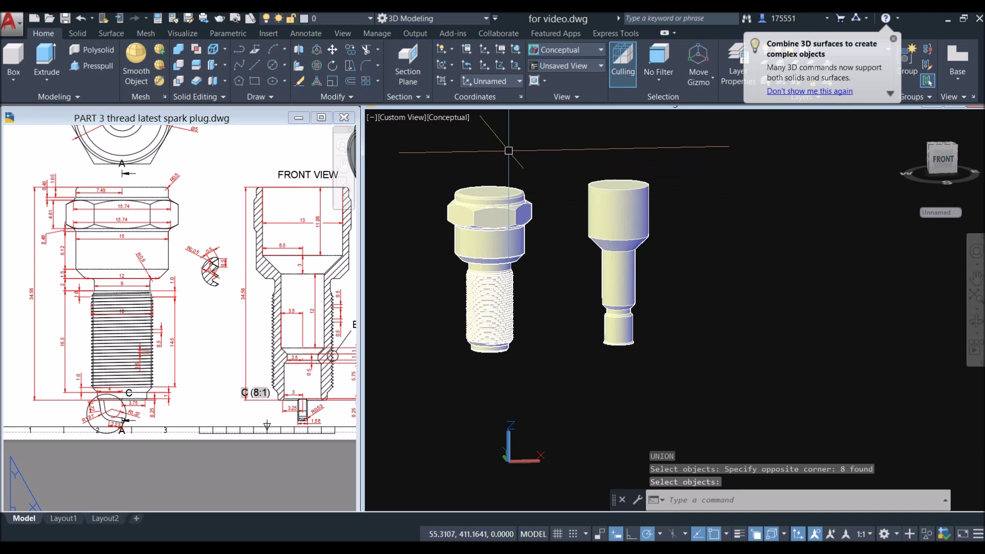
Union the spark plug's nine parts into a single solid
type("uni")
key("Return")
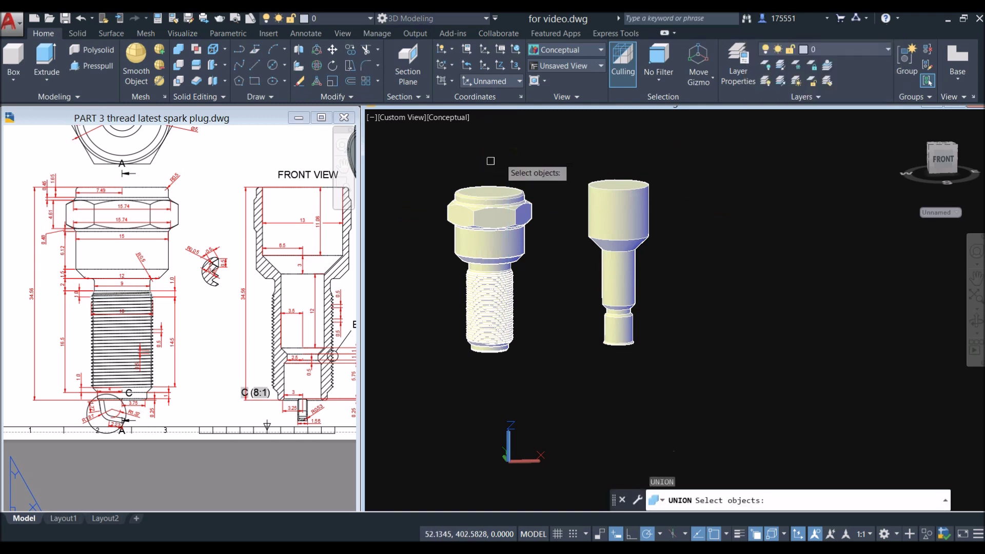
left_click(443, 159)
left_click(543, 380)
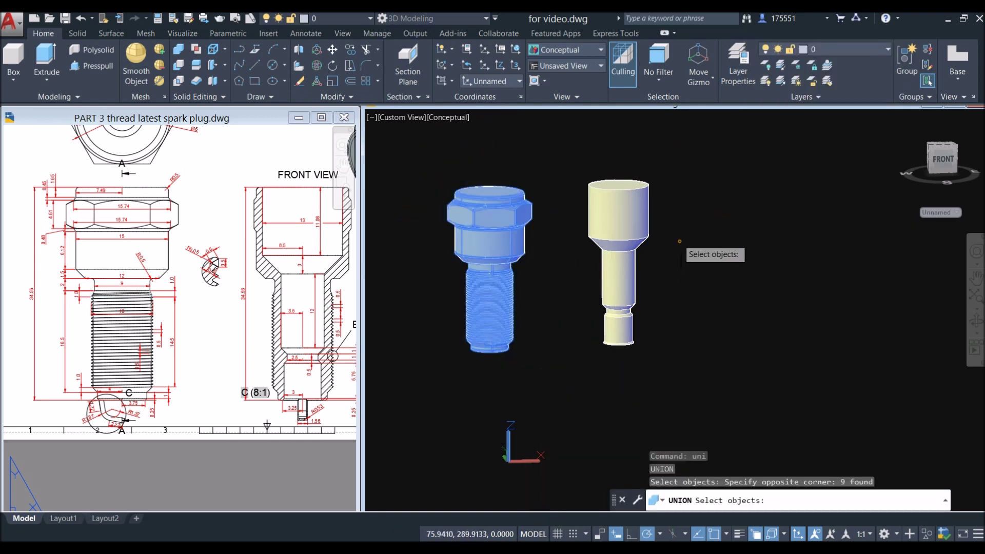
key("Return")
left_click(643, 221)
Move the bore tool from its top centre onto the spark plug's top centre, on the plug's axis
right_click(685, 186)
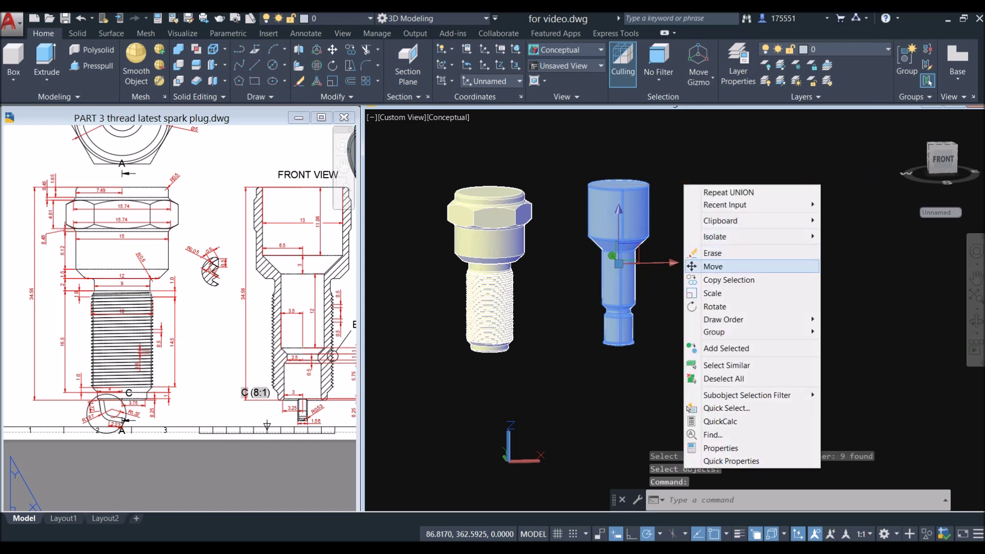
left_click(713, 264)
scroll(605, 165, "up", 5)
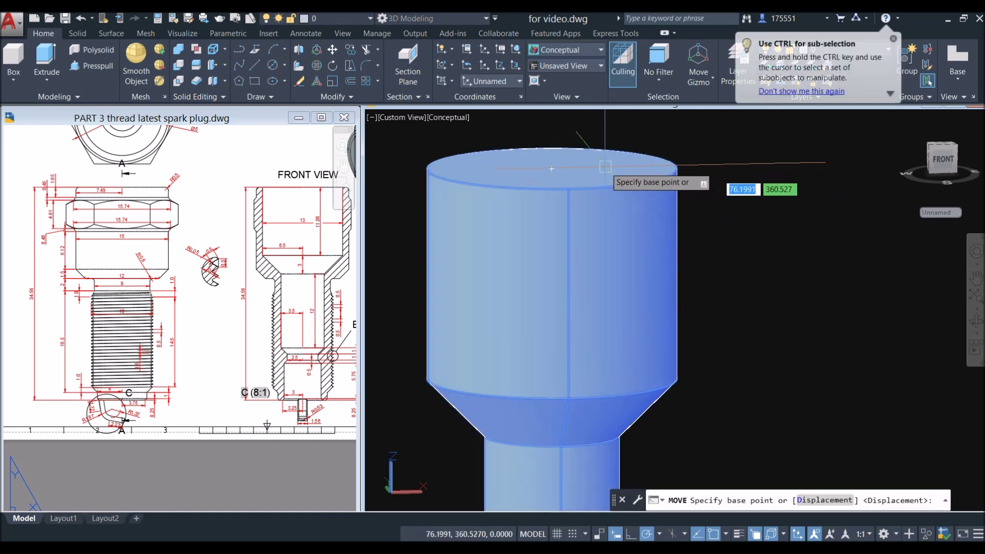
left_click(551, 168)
scroll(494, 214, "down", 5)
middle_click_drag(494, 213, 679, 267)
scroll(572, 251, "up", 5)
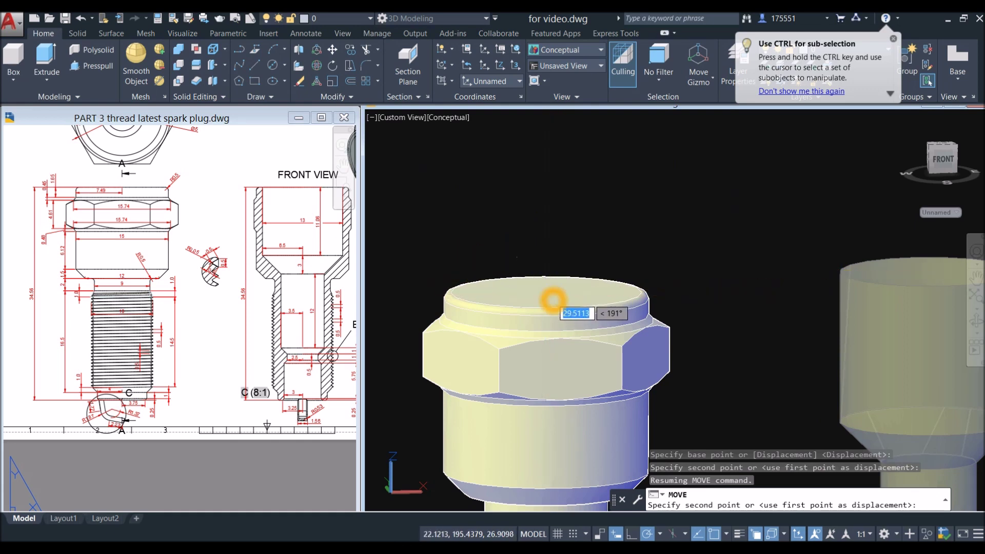
scroll(567, 271, "down", 5)
left_click(583, 282)
middle_click_drag(582, 282, 581, 237, "shift")
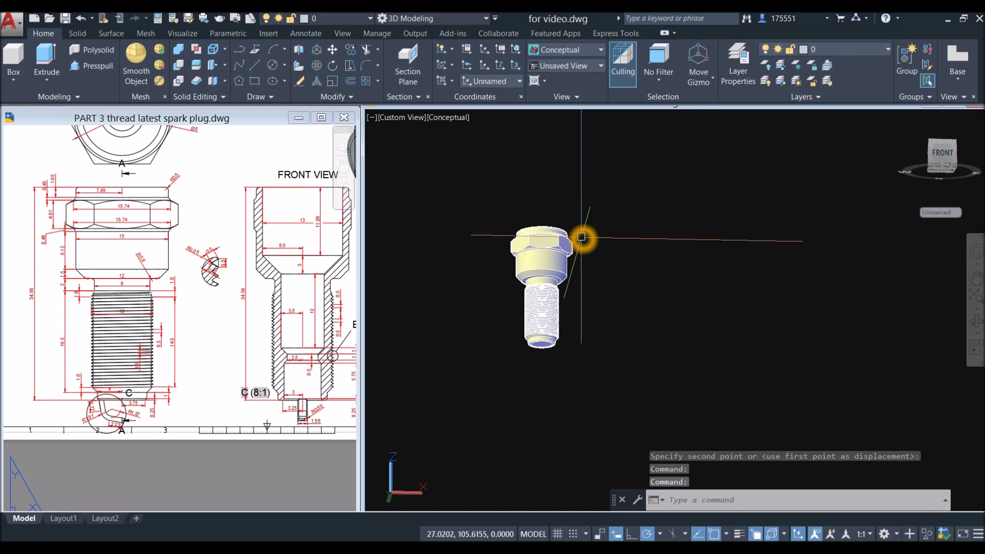
Subtract the bore tool from the spark plug with SU, picking the tool via selection cycling
type("SU")
key("Return")
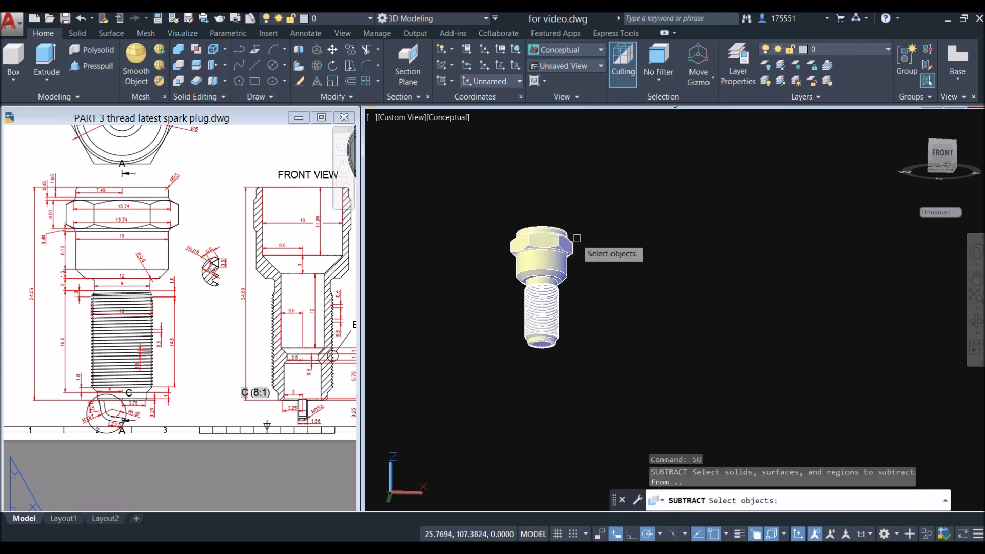
scroll(577, 241, "up", 3)
left_click(572, 251)
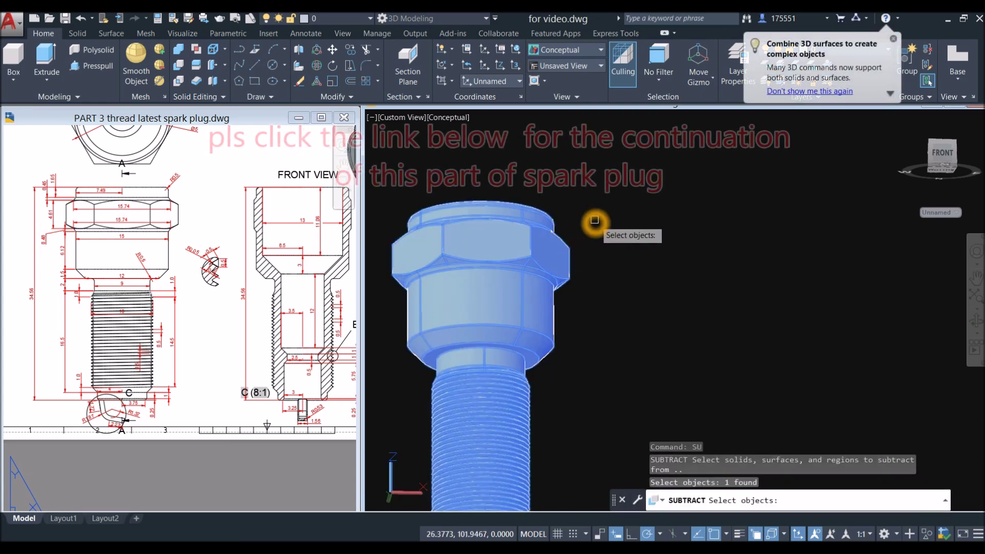
key("Return")
middle_click_drag(595, 219, 477, 210, "shift")
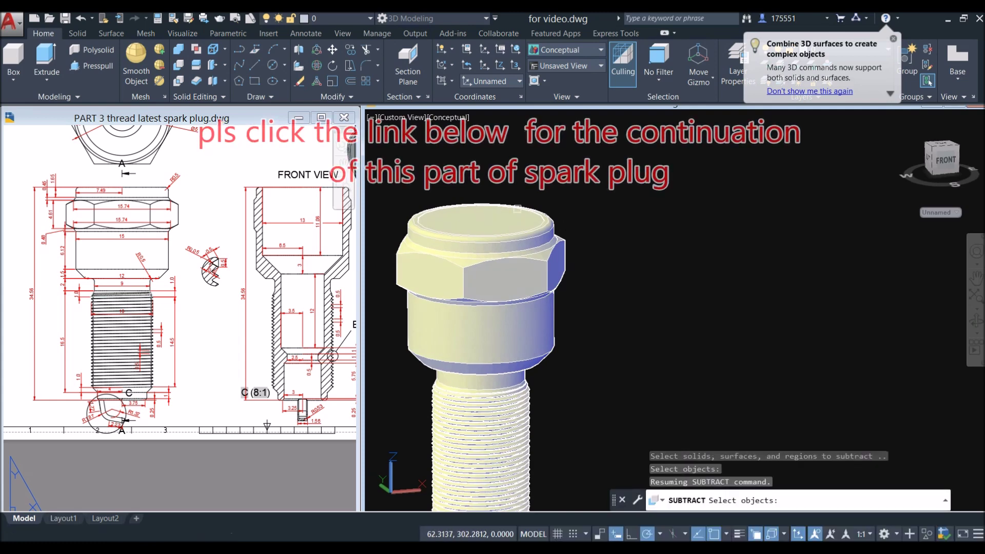
left_click(501, 222)
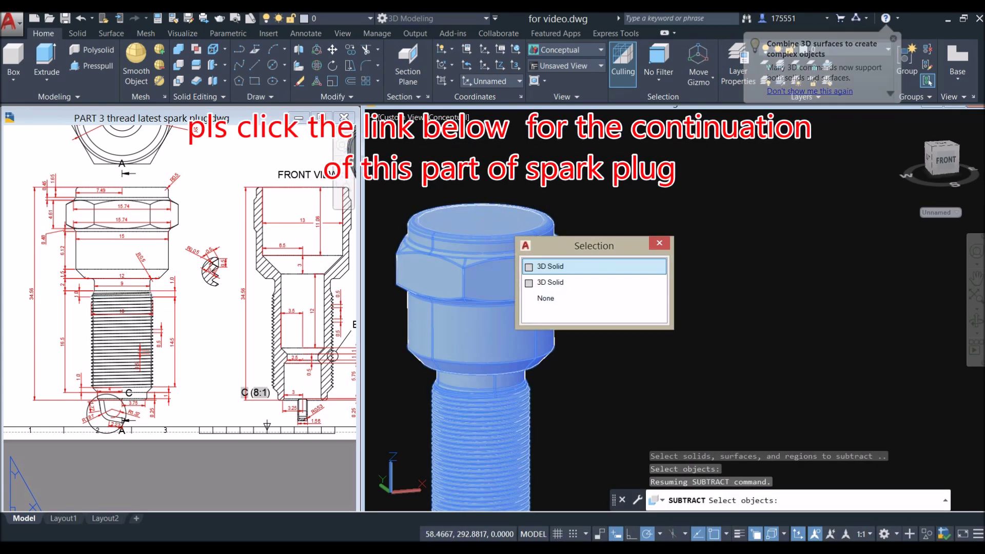
left_click(547, 282)
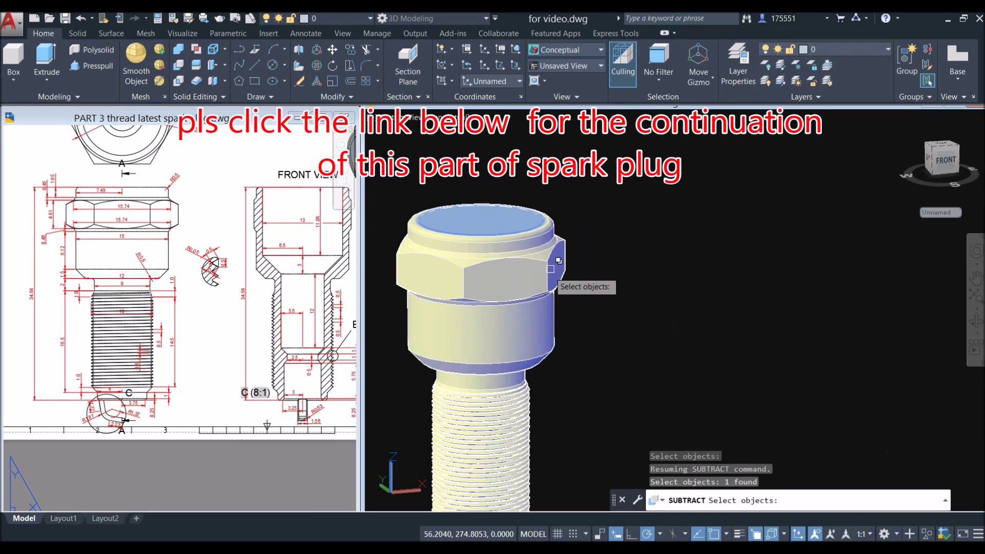
scroll(576, 230, "down", 4)
middle_click_drag(582, 282, 586, 281, "shift")
right_click(578, 219)
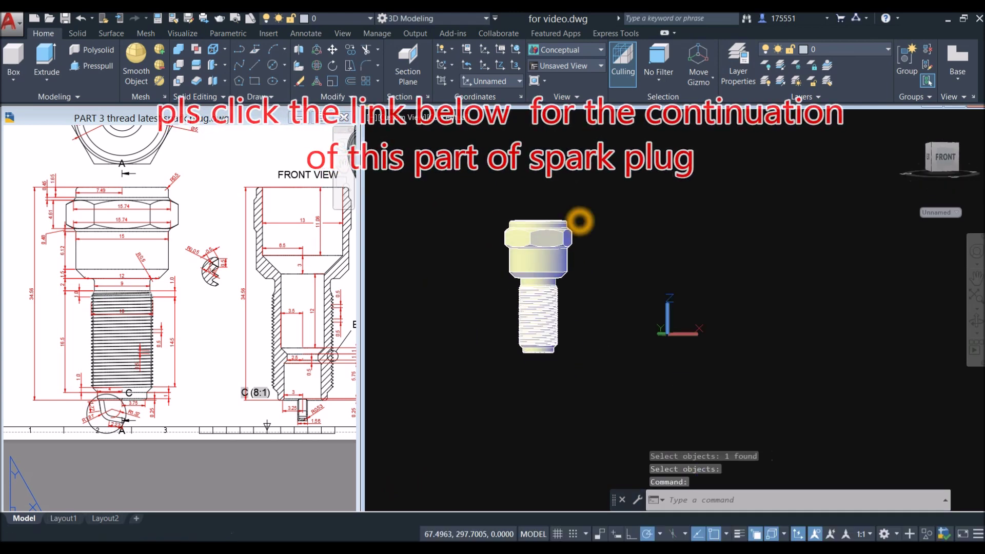